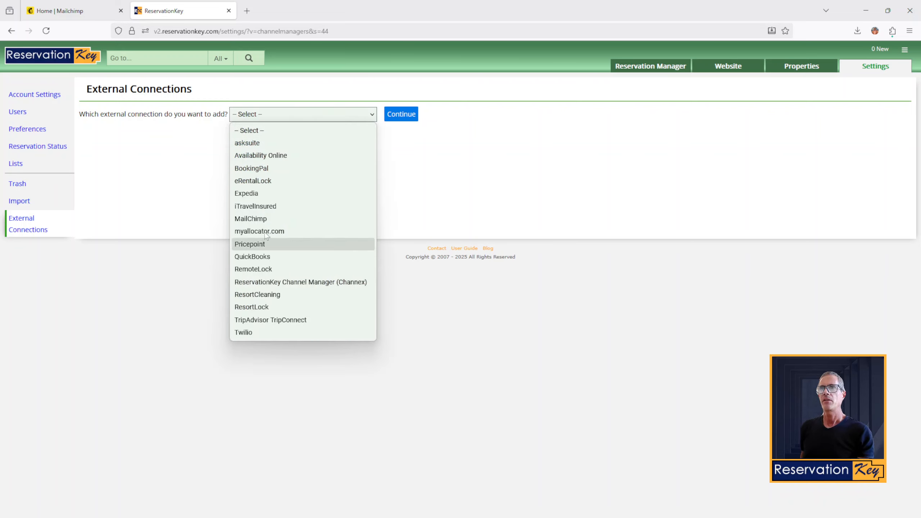
# Step: Choose MailChimp as the new external connection and continue to its setup form
pyautogui.click(262, 217)
pyautogui.click(402, 116)
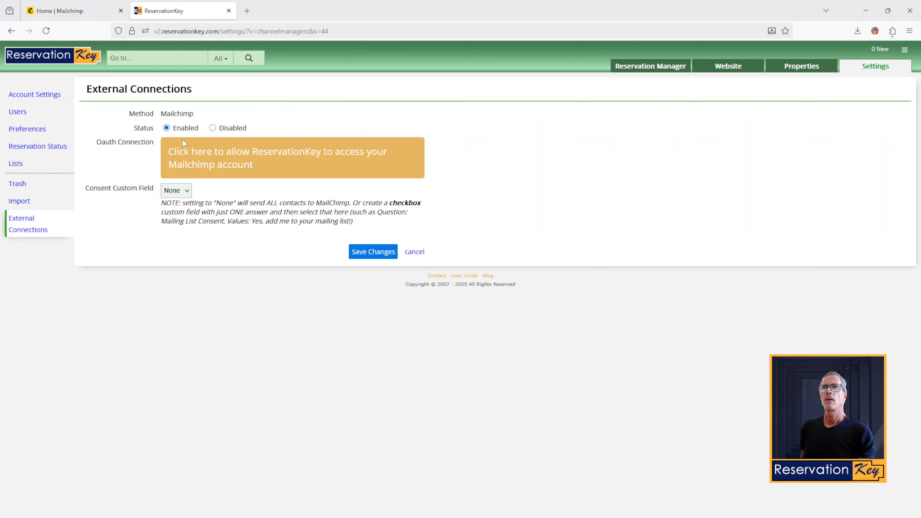
# Step: Sign in to Mailchimp with a Google account and allow ReservationKey access to it
pyautogui.click(225, 157)
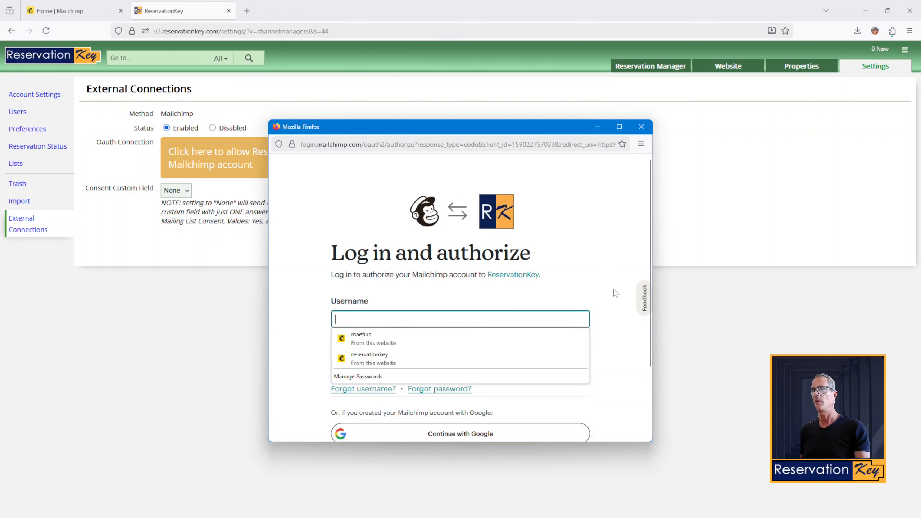
pyautogui.click(613, 291)
pyautogui.scroll(-3, 518, 304)
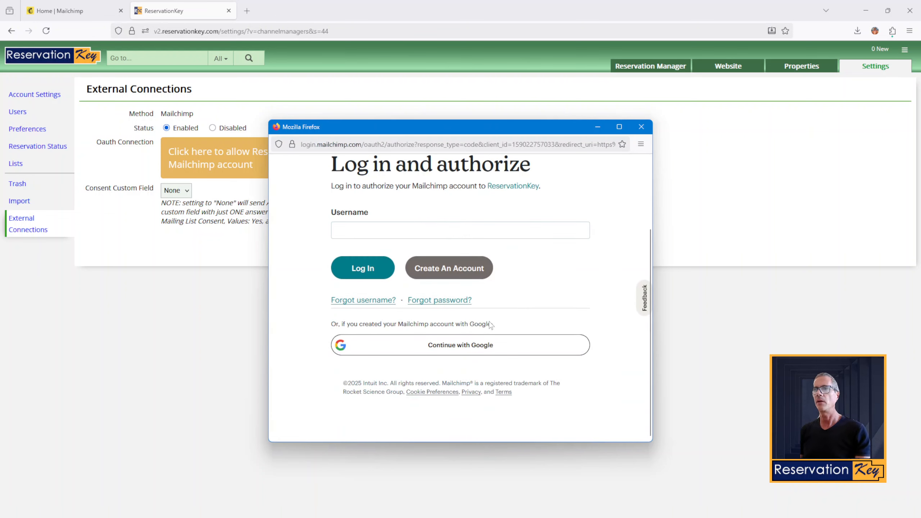
pyautogui.click(440, 346)
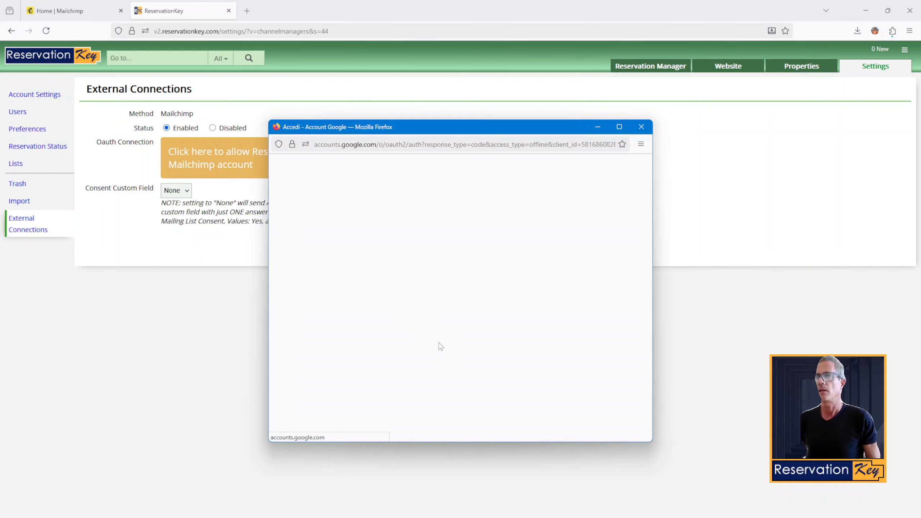
pyautogui.click(502, 217)
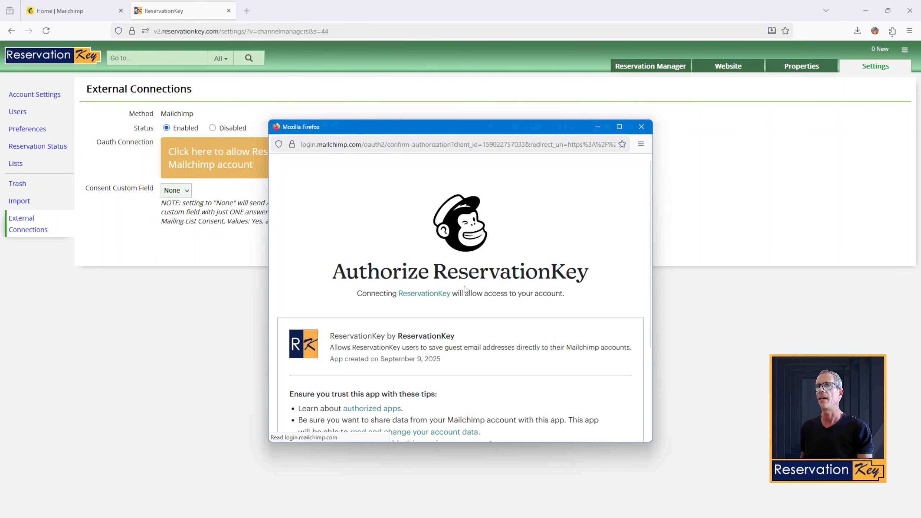
pyautogui.scroll(-3, 464, 290)
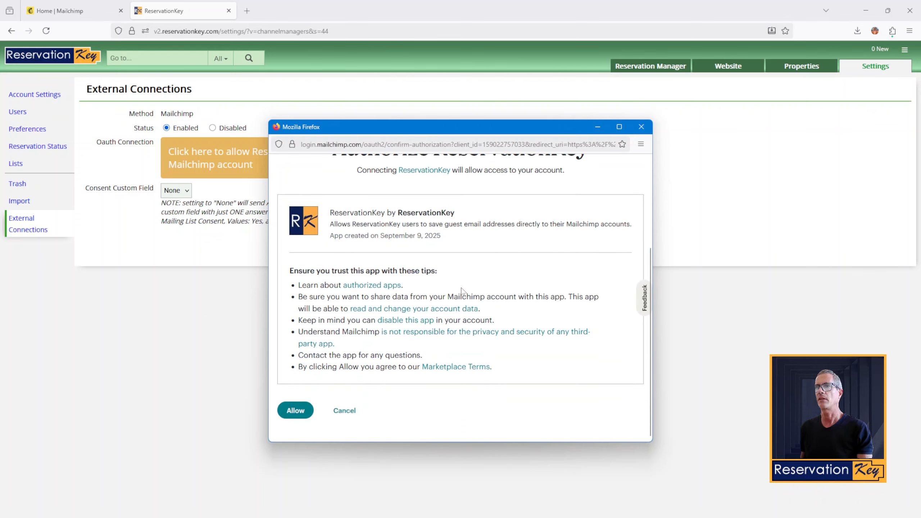
pyautogui.click(292, 414)
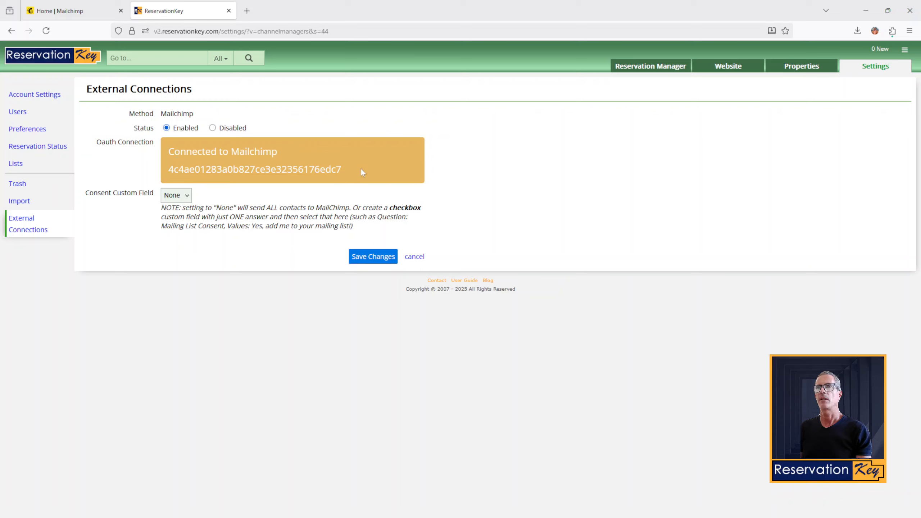
# Step: Review the connection form and keep Consent Custom Field at None
pyautogui.moveTo(360, 168); pyautogui.dragTo(169, 152)
pyautogui.click(305, 152)
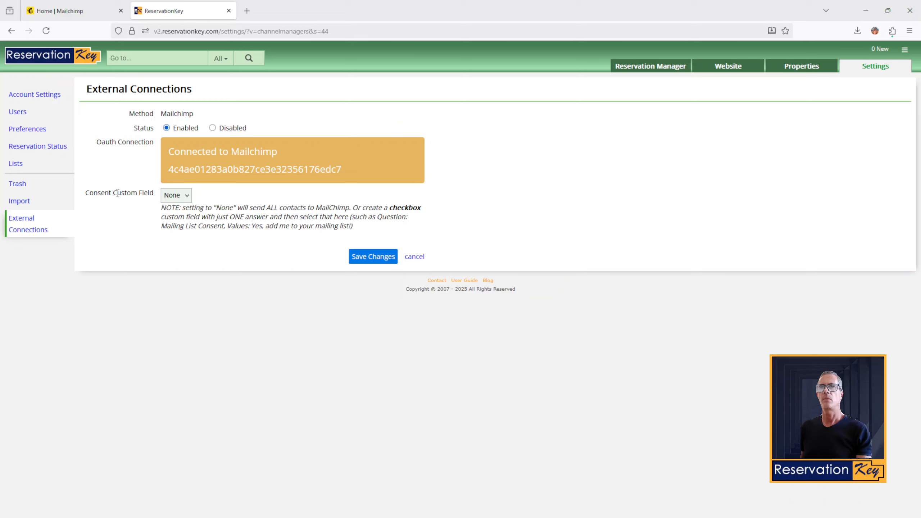
pyautogui.moveTo(96, 196); pyautogui.dragTo(121, 193)
pyautogui.click(154, 190)
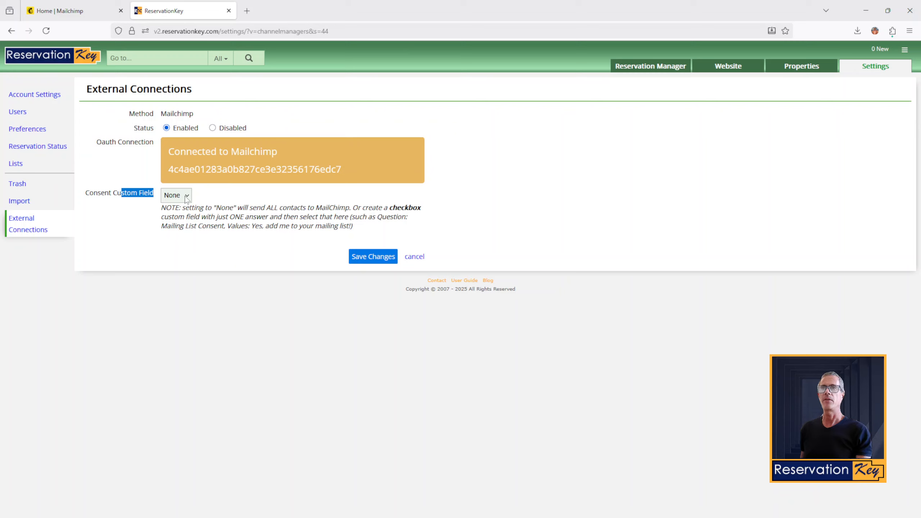
pyautogui.click(174, 198)
pyautogui.click(175, 201)
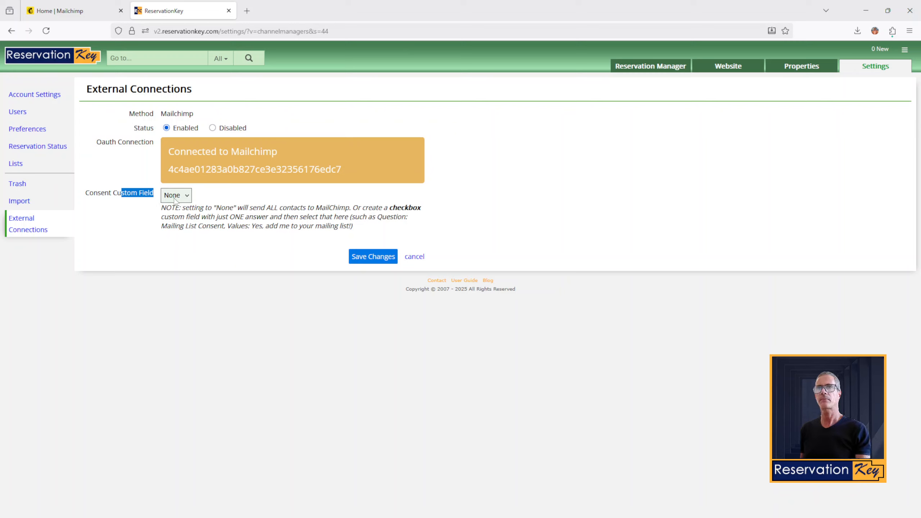
pyautogui.click(230, 196)
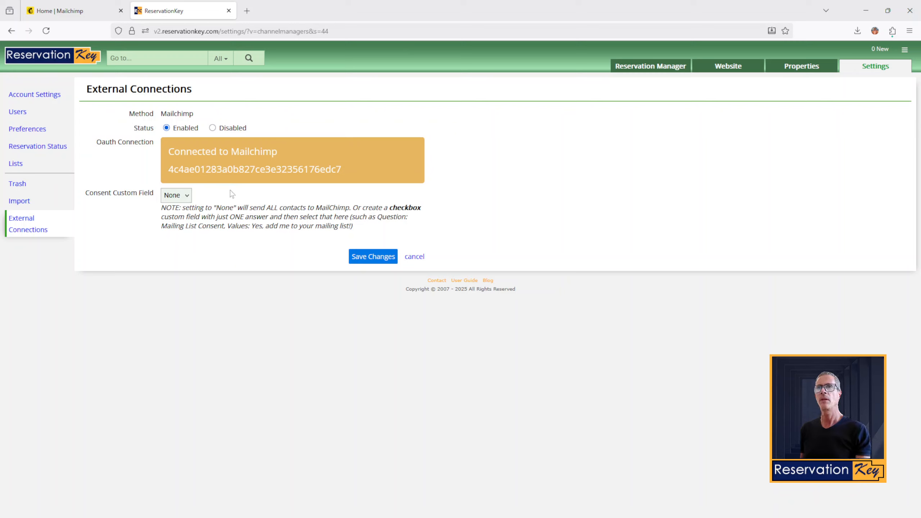
pyautogui.click(185, 198)
pyautogui.click(186, 197)
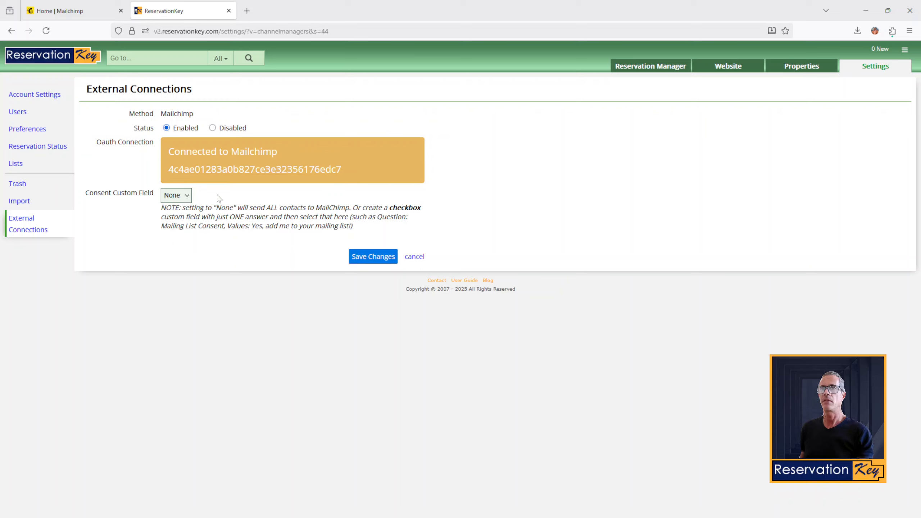
# Step: Read the note that None sends all contacts to Mailchimp, then save the connection
pyautogui.moveTo(184, 210); pyautogui.dragTo(349, 208)
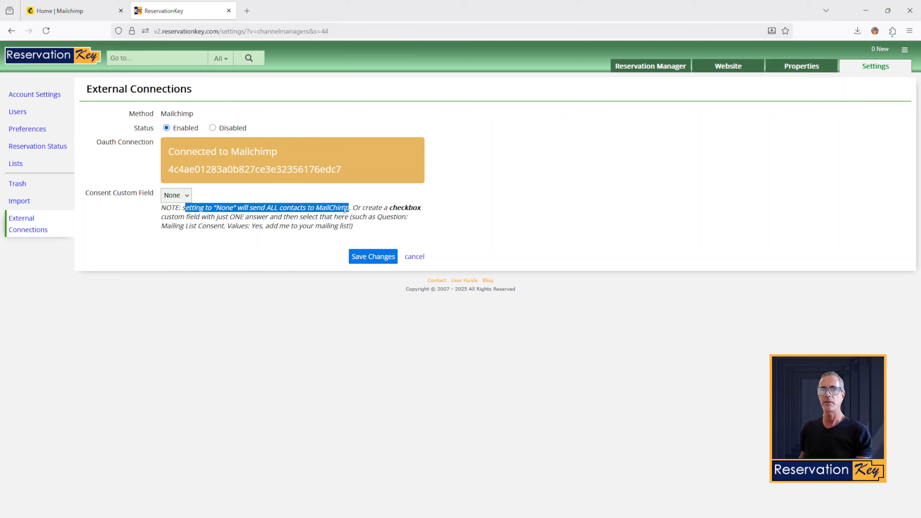
pyautogui.moveTo(349, 209); pyautogui.dragTo(280, 210)
pyautogui.click(280, 211)
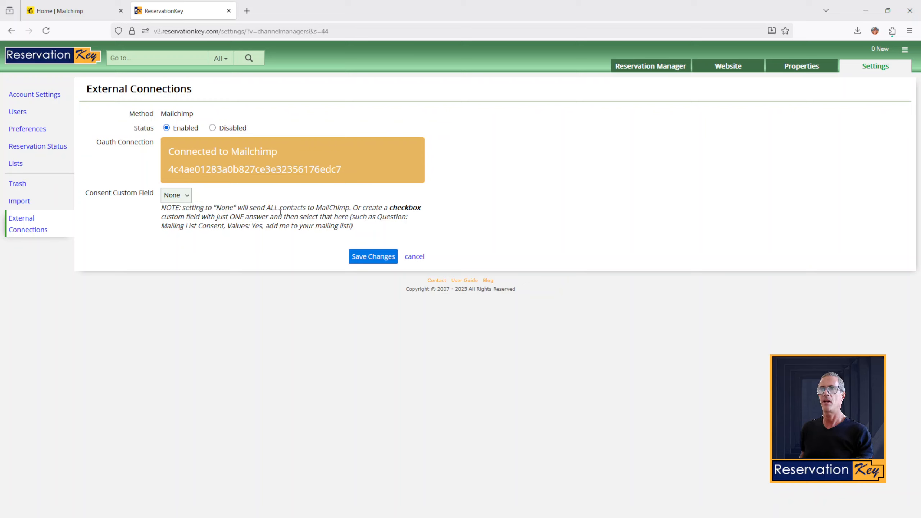
pyautogui.click(367, 260)
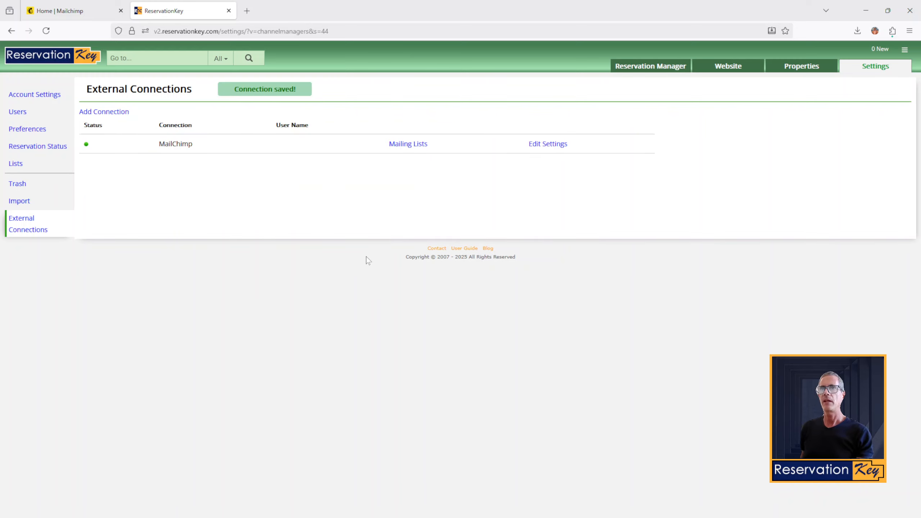
# Step: Reread the MailChimp consent note about a one-answer checkbox like Mailing List Consent, then open Custom Fields
pyautogui.click(727, 66)
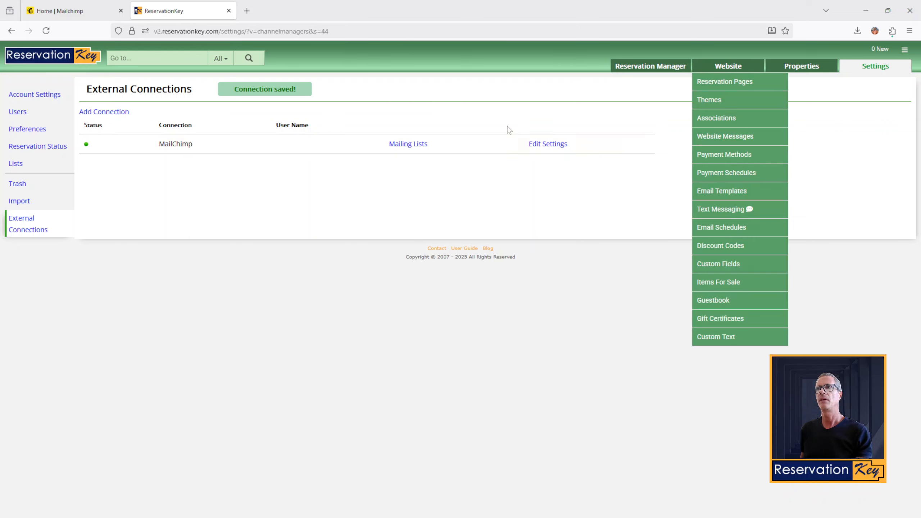
pyautogui.click(548, 143)
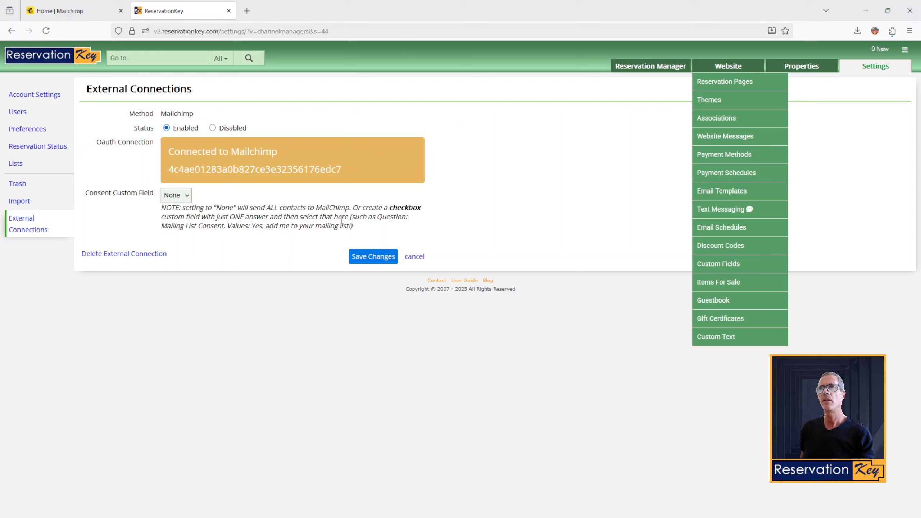
pyautogui.moveTo(391, 209); pyautogui.dragTo(430, 211)
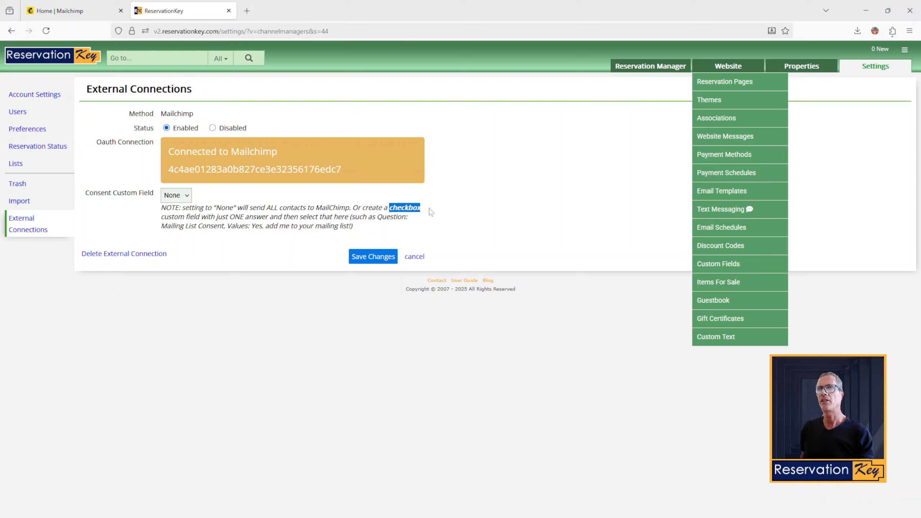
pyautogui.moveTo(226, 217); pyautogui.dragTo(166, 230)
pyautogui.click(314, 222)
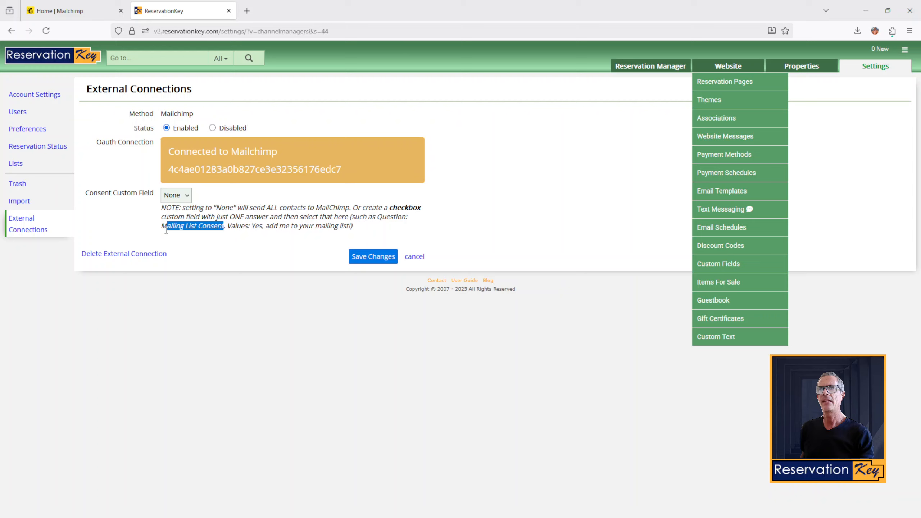
pyautogui.click(276, 239)
pyautogui.moveTo(362, 232); pyautogui.dragTo(161, 230)
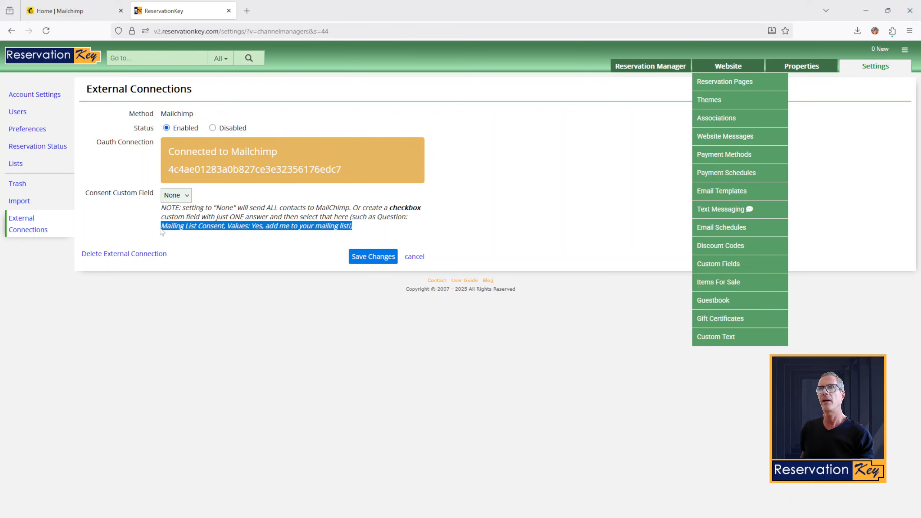
pyautogui.click(726, 268)
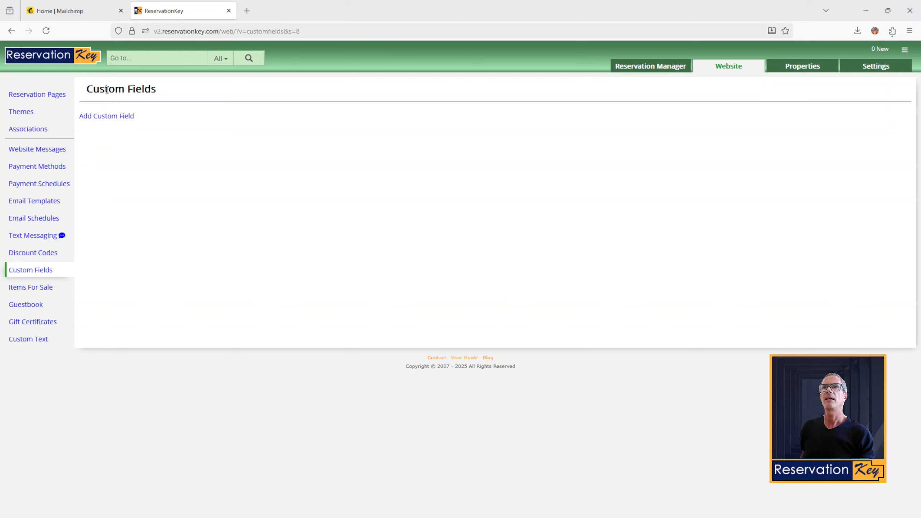
# Step: Add a new custom field of type Checkbox(es)
pyautogui.click(107, 116)
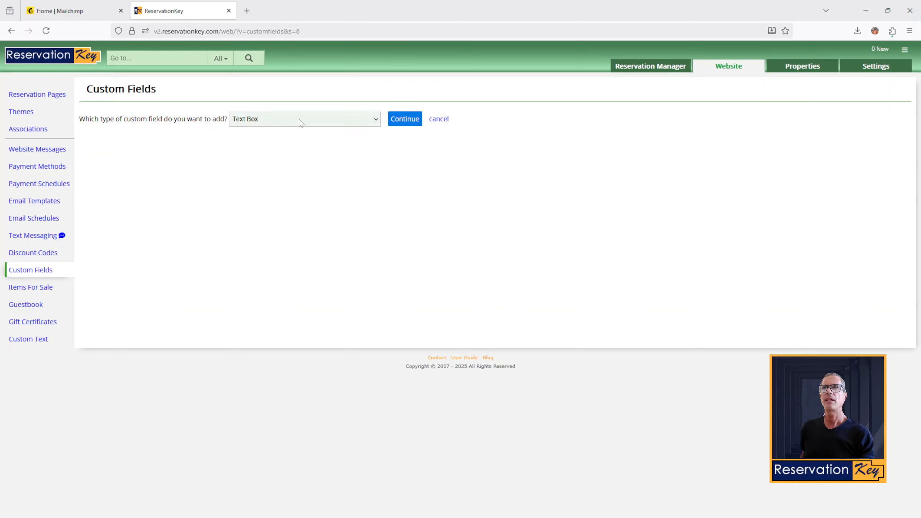
pyautogui.click(299, 120)
pyautogui.click(273, 180)
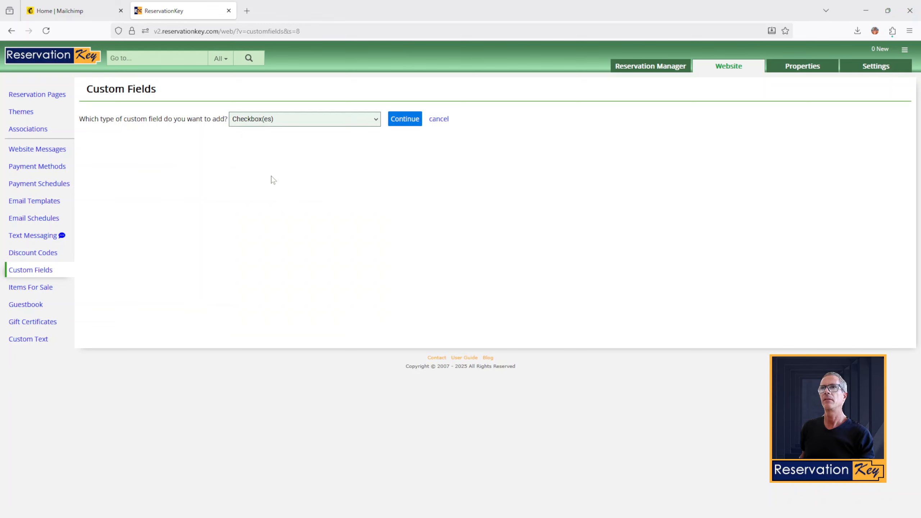
pyautogui.click(409, 120)
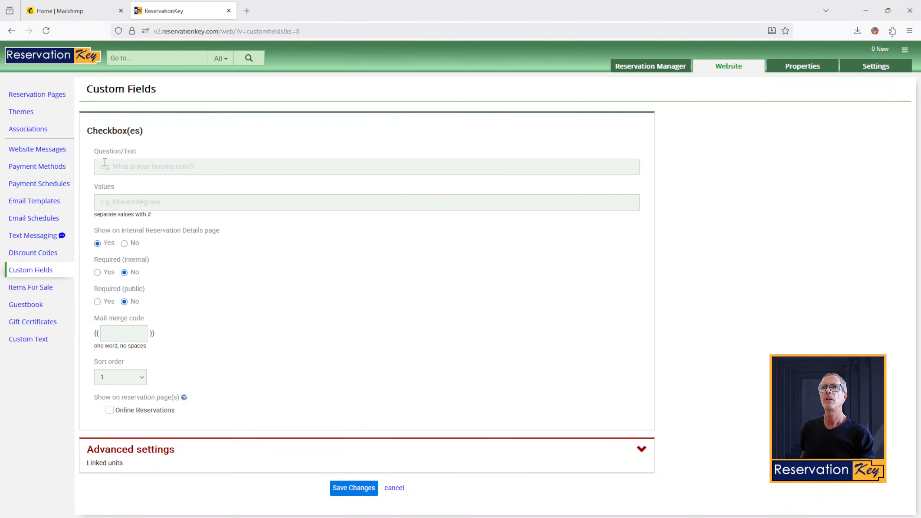
# Step: Paste the consent question and trim the Question/Text to just 'Mailing List Consent'
pyautogui.click(142, 165)
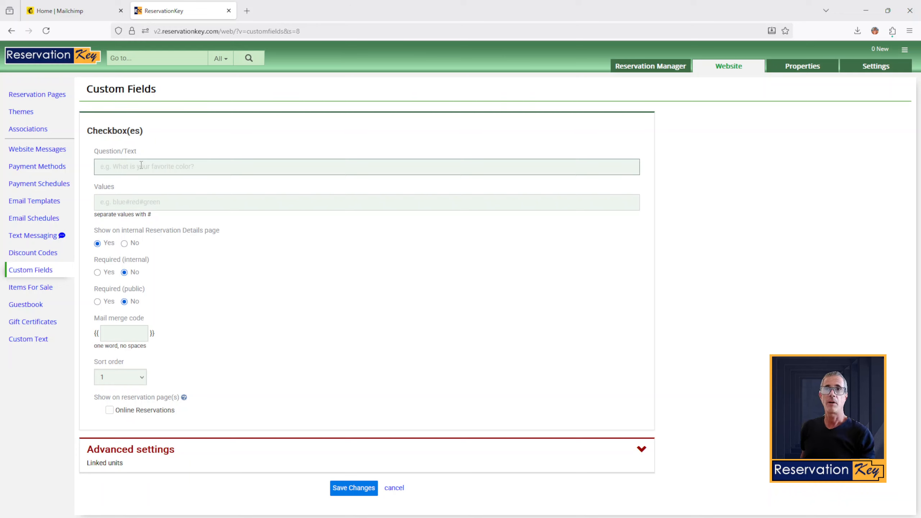
pyautogui.write('Mailing List Consent, Values: Yes, add me to your mailing list!)')
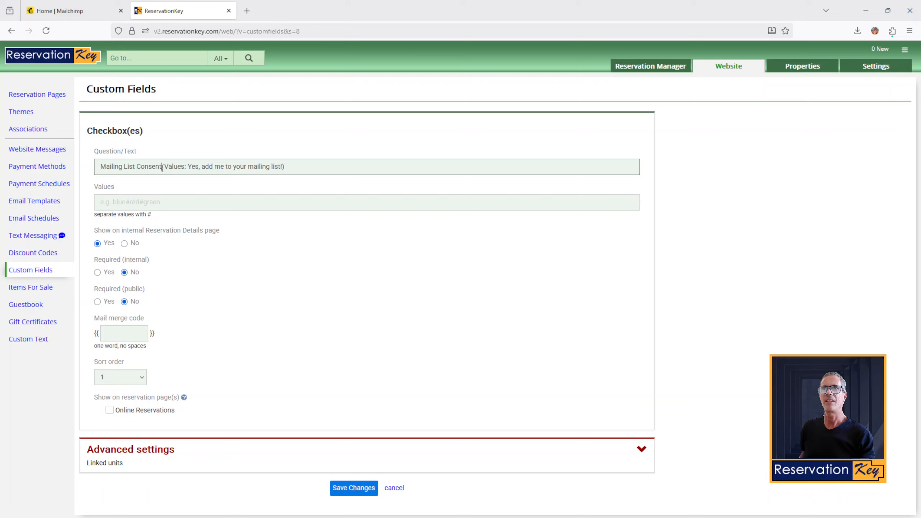
pyautogui.moveTo(162, 168); pyautogui.dragTo(328, 164)
pyautogui.click(339, 165)
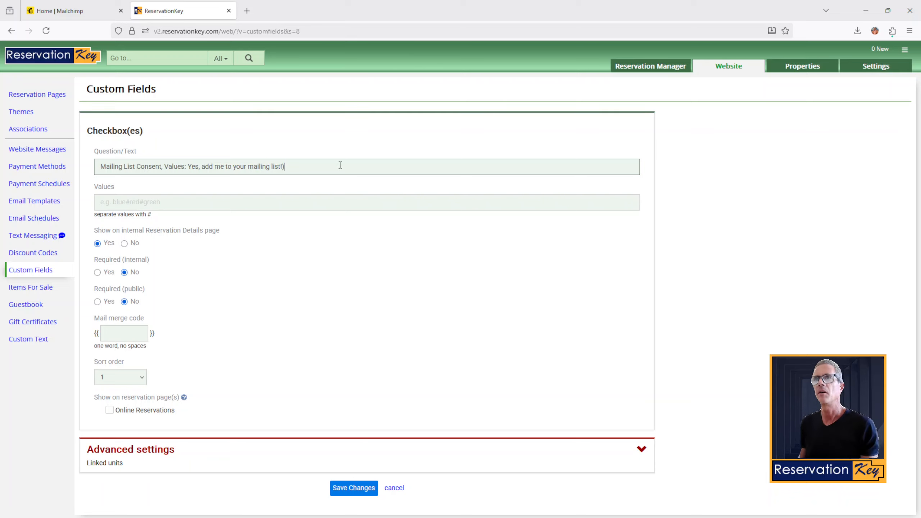
pyautogui.press('BackSpace')
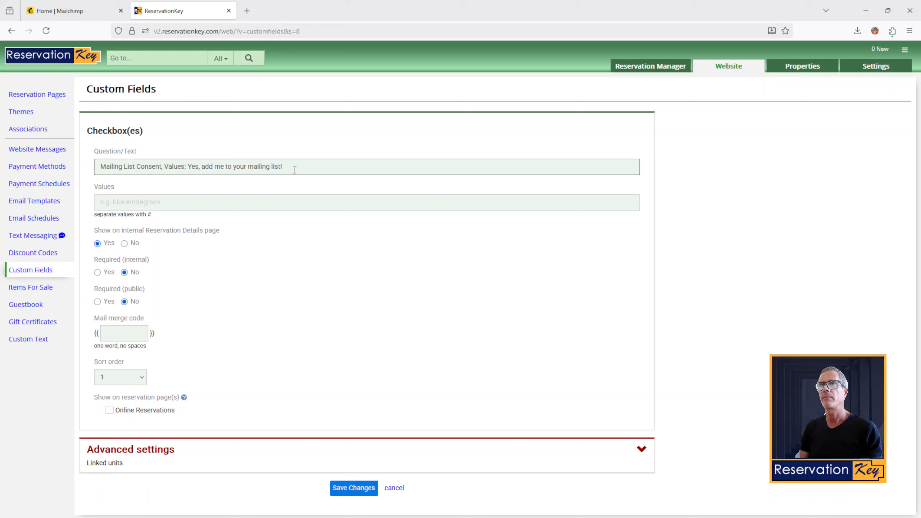
pyautogui.moveTo(295, 170); pyautogui.dragTo(187, 167)
pyautogui.hotkey('ctrl', 'c')
pyautogui.press('BackSpace')
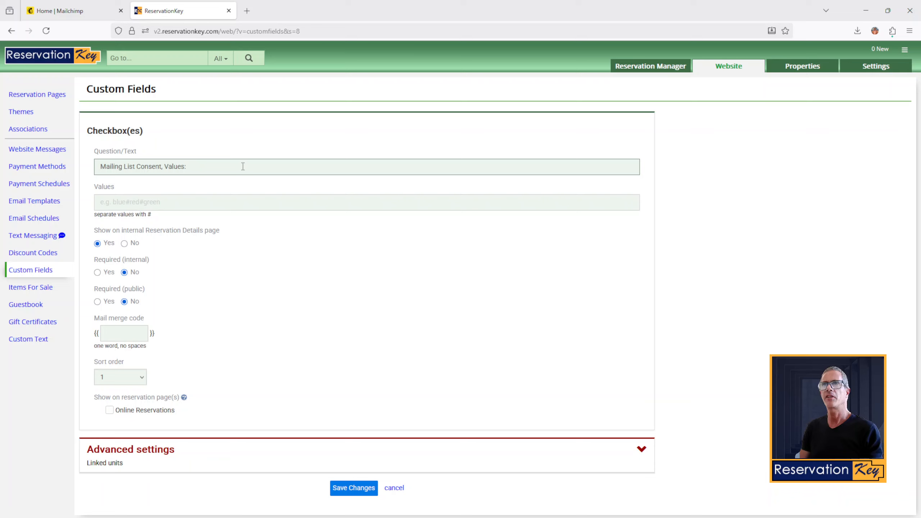
pyautogui.press('BackSpace')
pyautogui.press('BackSpace')
pyautogui.press('BackSpace')
pyautogui.press('BackSpace')
pyautogui.press('BackSpace')
pyautogui.press('BackSpace')
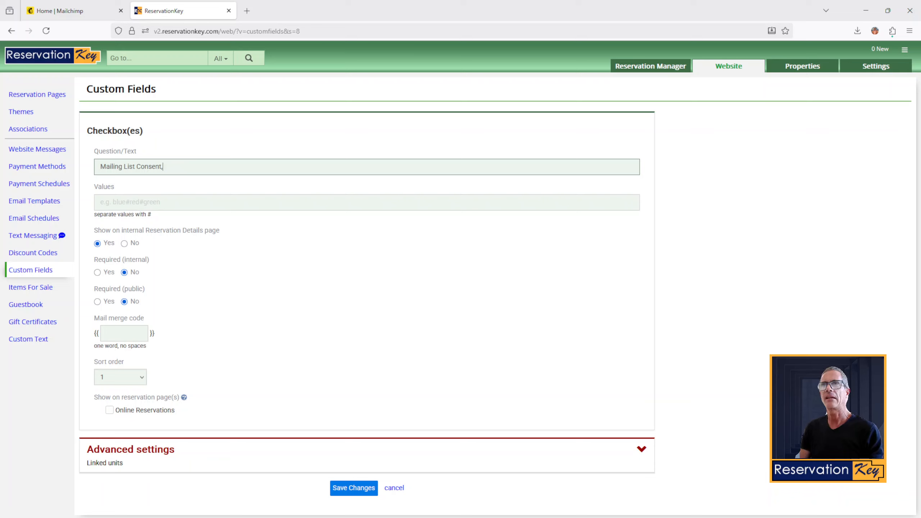
pyautogui.click(204, 200)
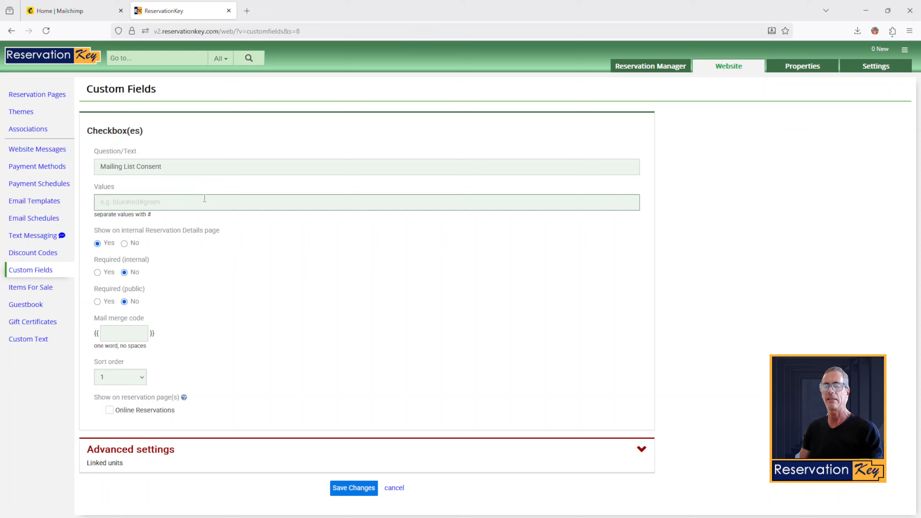
# Step: Set the value to 'Yes, add me to your mailing list!', enable it on Online Reservations, and save
pyautogui.hotkey('ctrl', 'v')
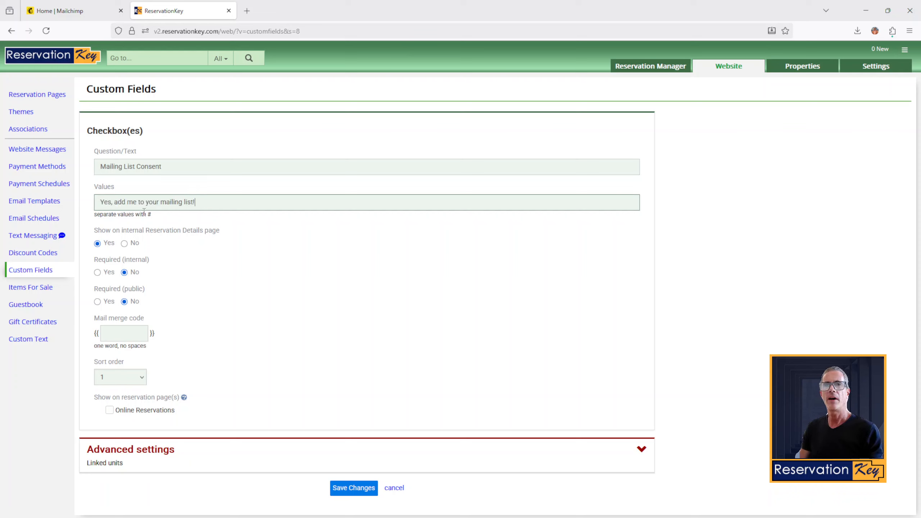
pyautogui.moveTo(219, 203); pyautogui.dragTo(100, 202)
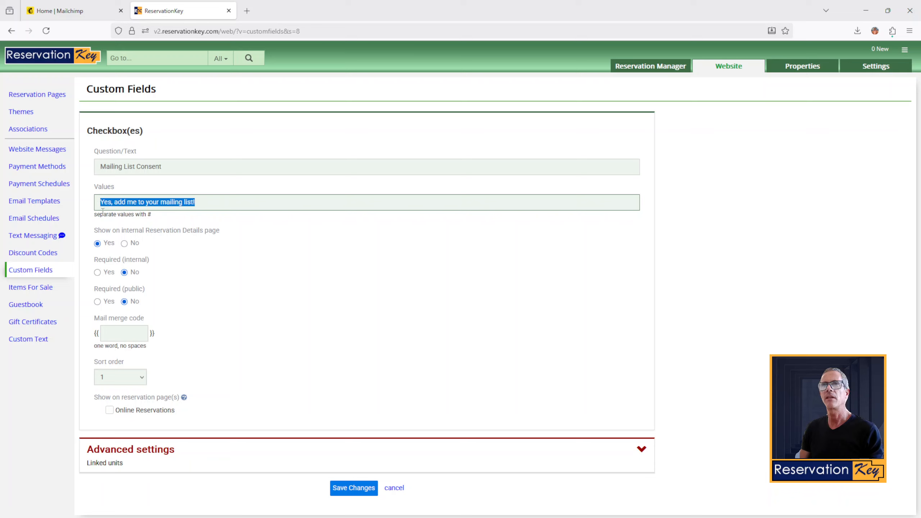
pyautogui.click(195, 206)
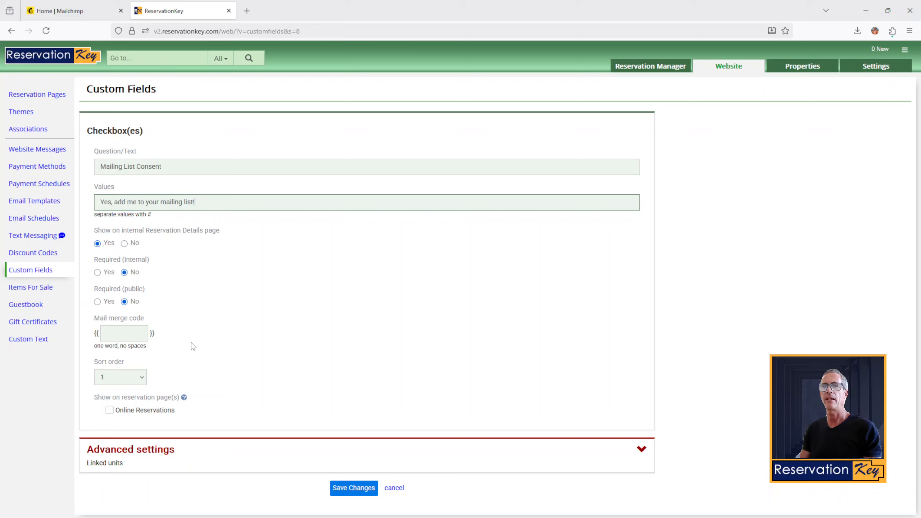
pyautogui.click(116, 410)
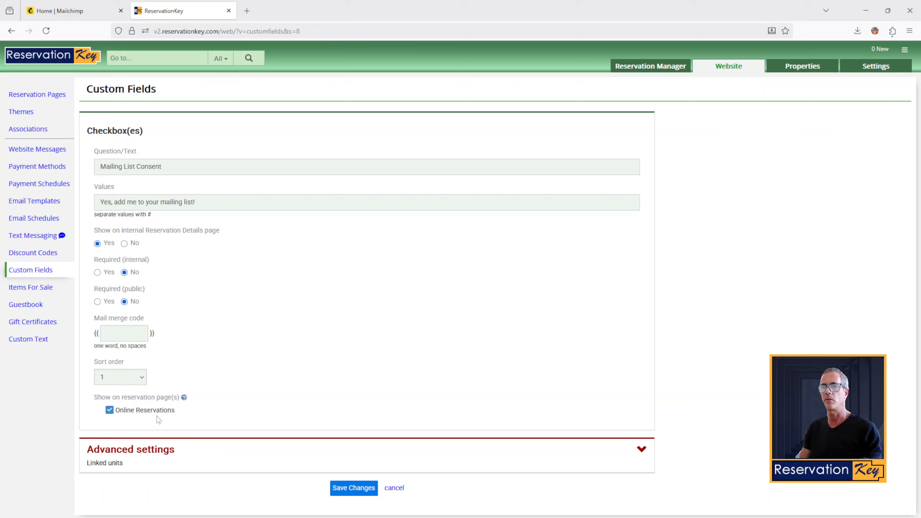
pyautogui.click(364, 493)
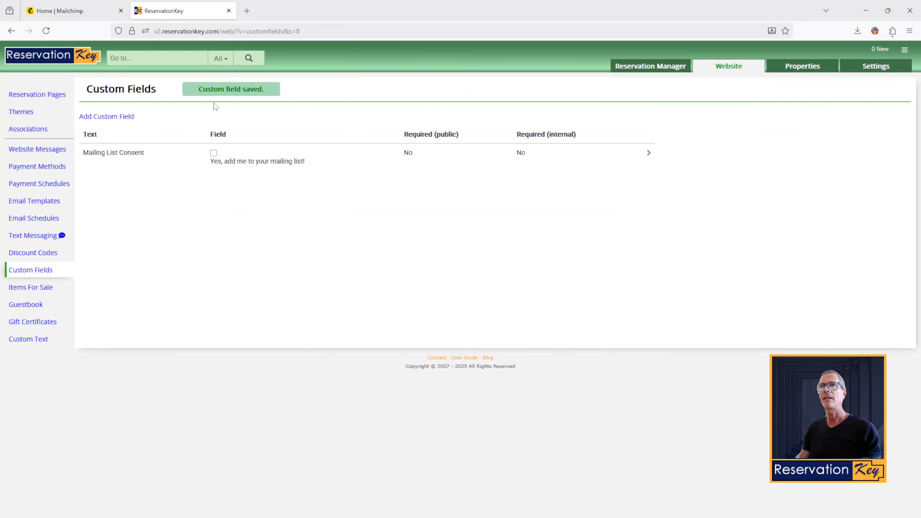
# Step: Set the Mailchimp connection's Consent Custom Field to Mailing List Consent and save
pyautogui.click(125, 158)
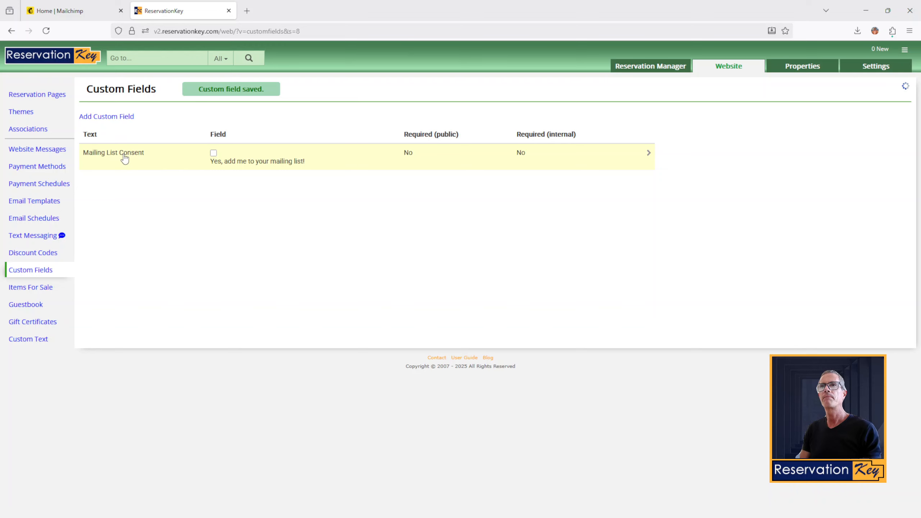
pyautogui.click(103, 202)
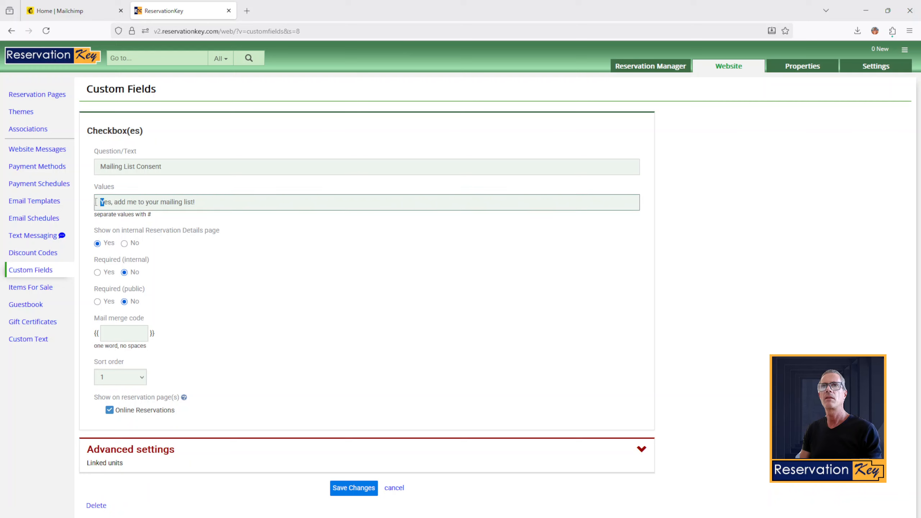
pyautogui.click(874, 69)
pyautogui.click(854, 214)
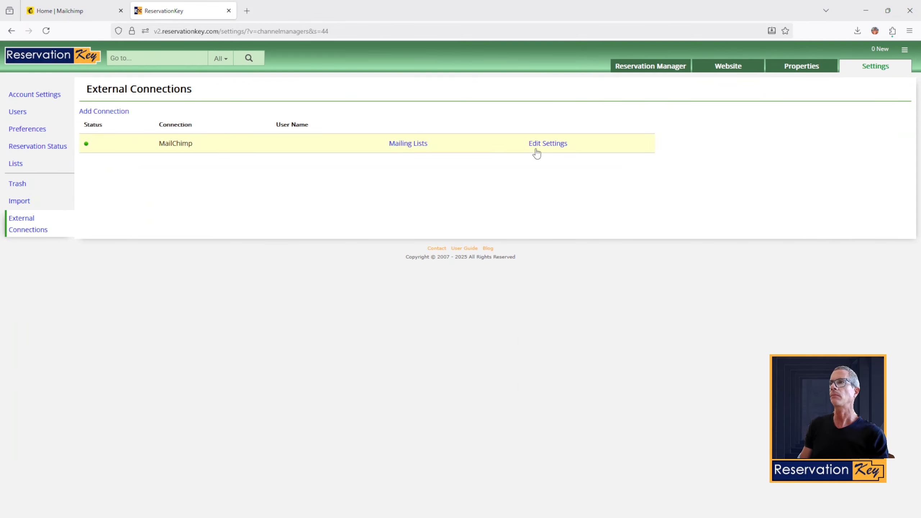
pyautogui.click(550, 144)
pyautogui.click(196, 195)
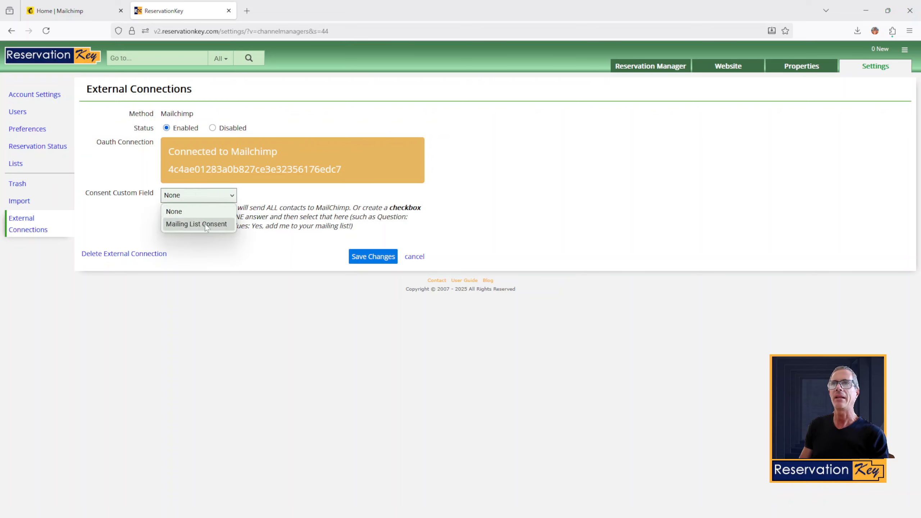
pyautogui.click(204, 224)
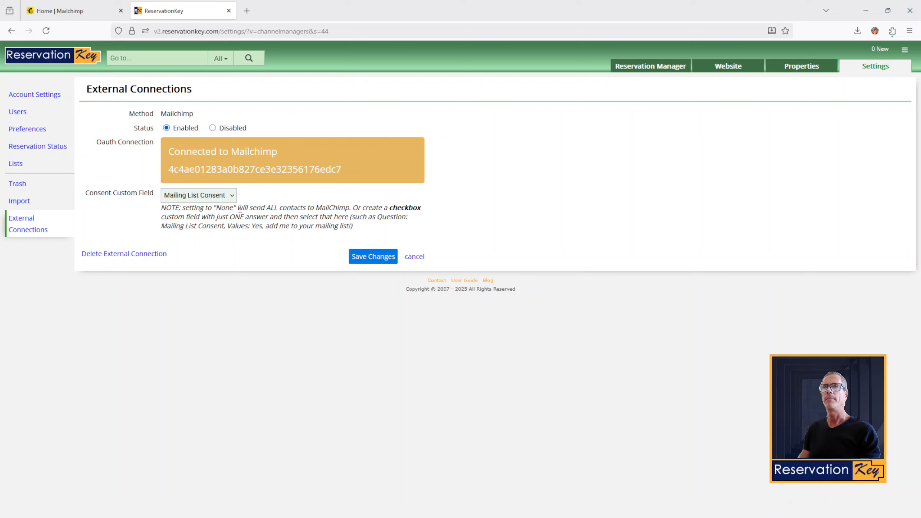
pyautogui.click(367, 260)
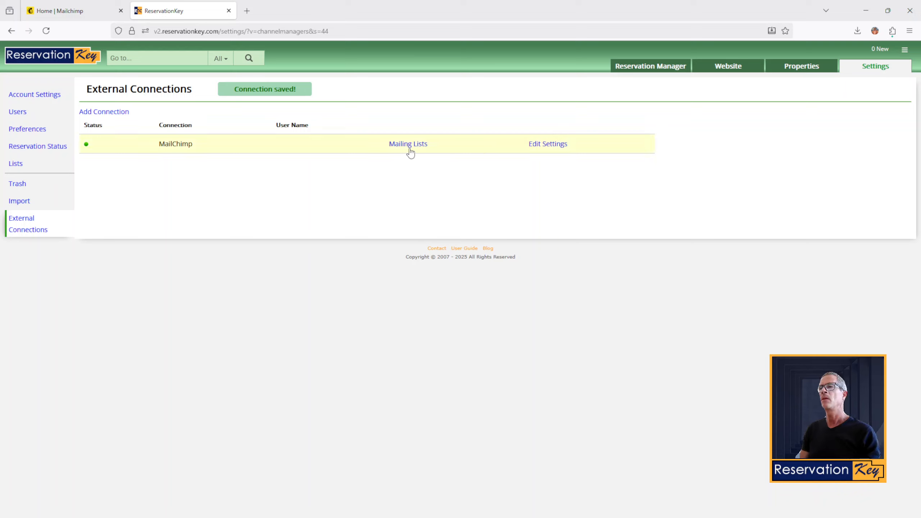
# Step: Recheck the Mailchimp connection settings, then open its Mailing Lists settings
pyautogui.click(541, 145)
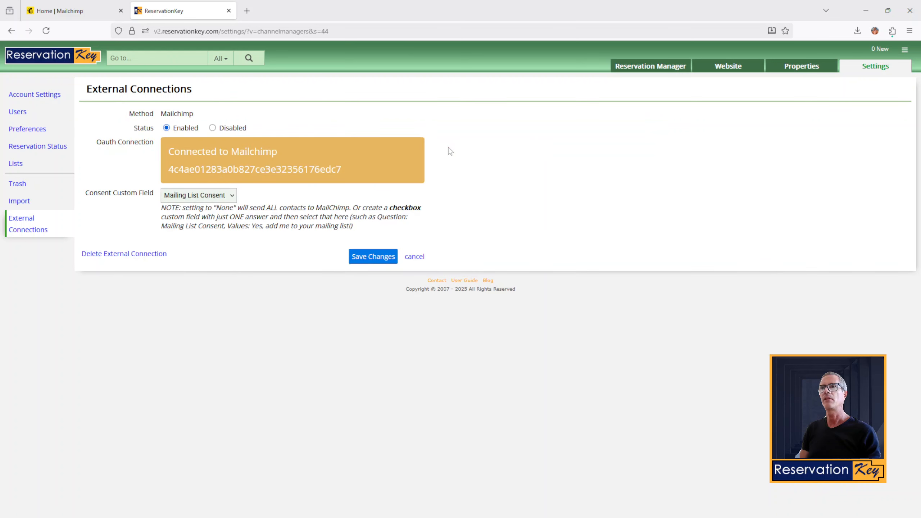
pyautogui.click(28, 228)
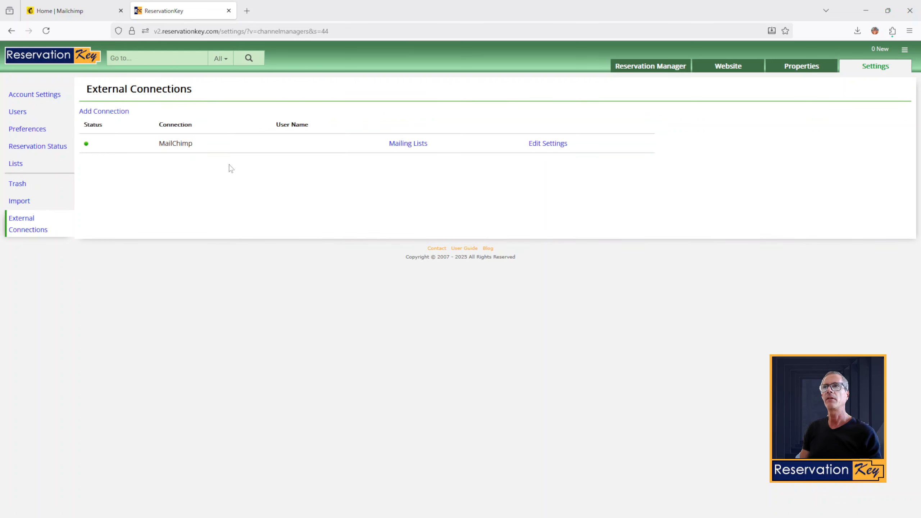
pyautogui.click(410, 147)
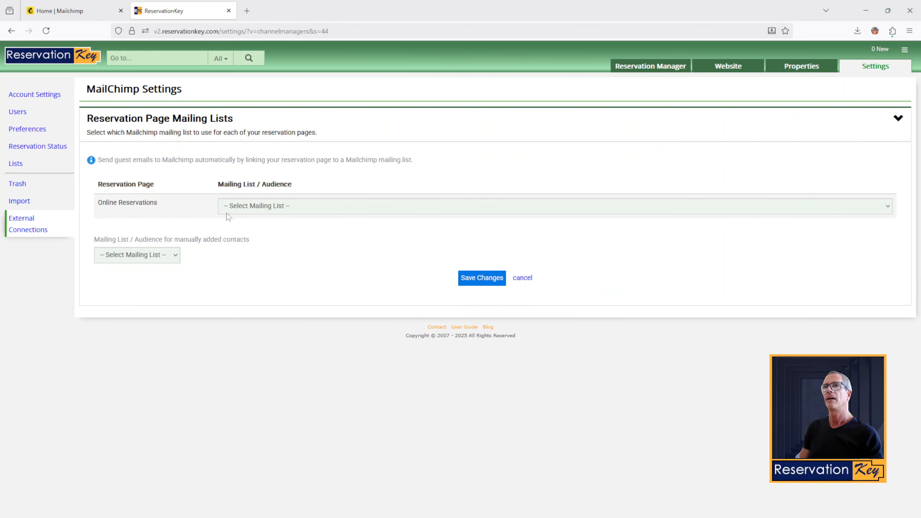
# Step: Link Online Reservations to the ReservationKey Mailchimp audience
pyautogui.click(238, 206)
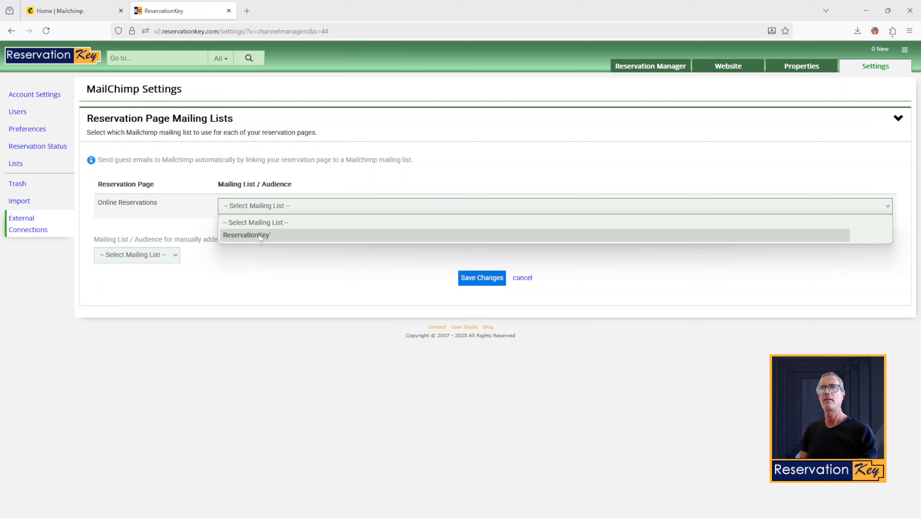
pyautogui.doubleClick(281, 181)
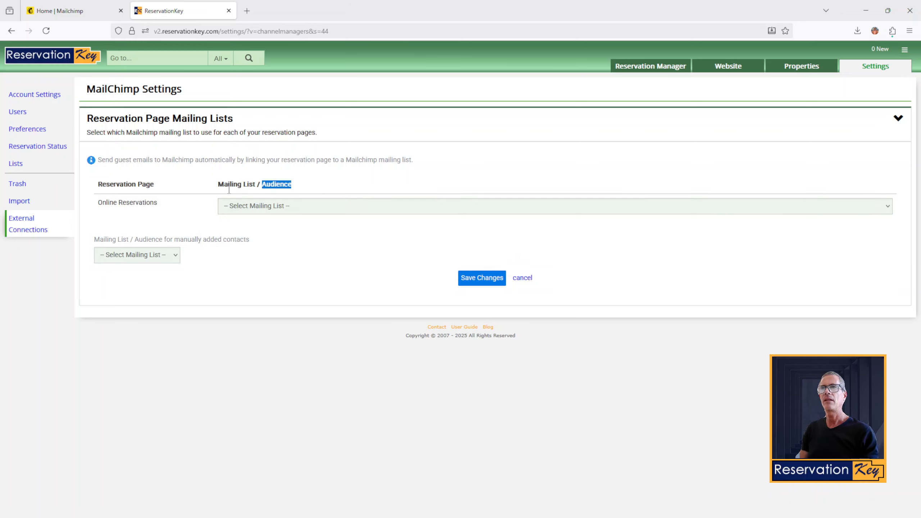
pyautogui.moveTo(218, 184); pyautogui.dragTo(260, 183)
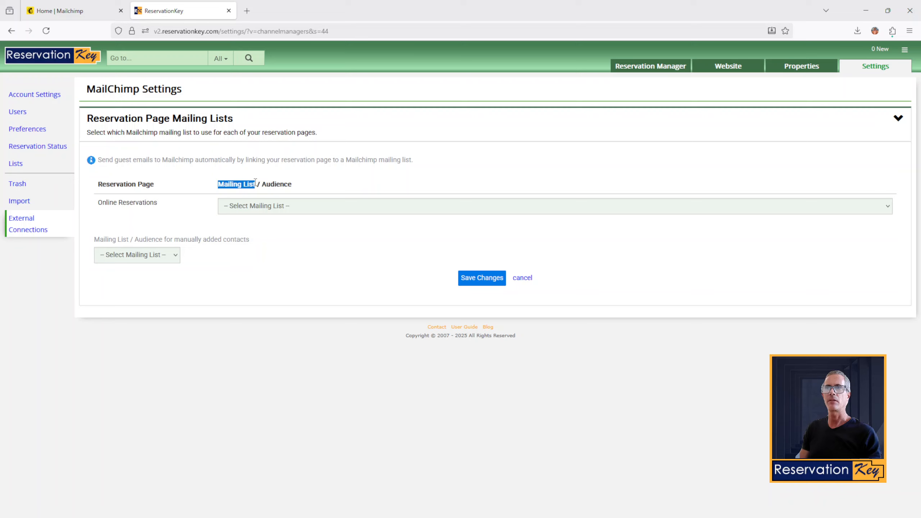
pyautogui.click(255, 182)
pyautogui.doubleClick(276, 184)
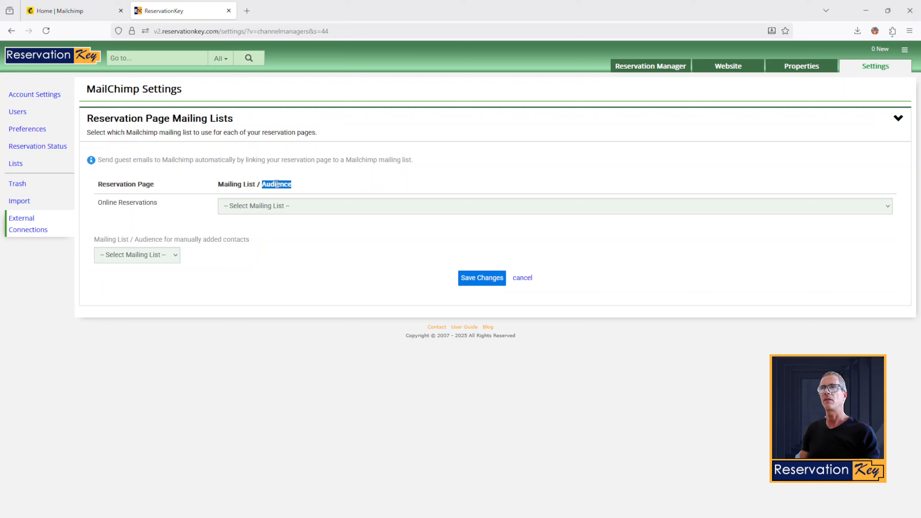
pyautogui.click(335, 187)
pyautogui.click(276, 208)
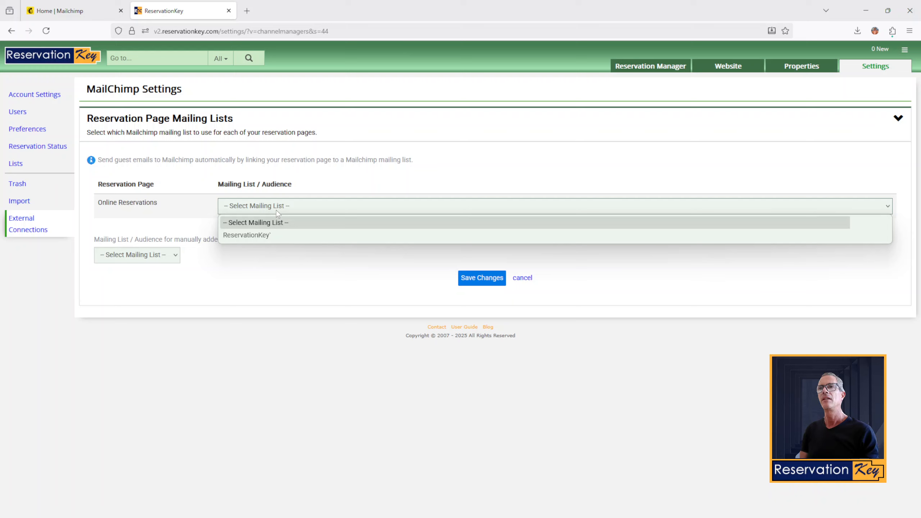
pyautogui.click(251, 234)
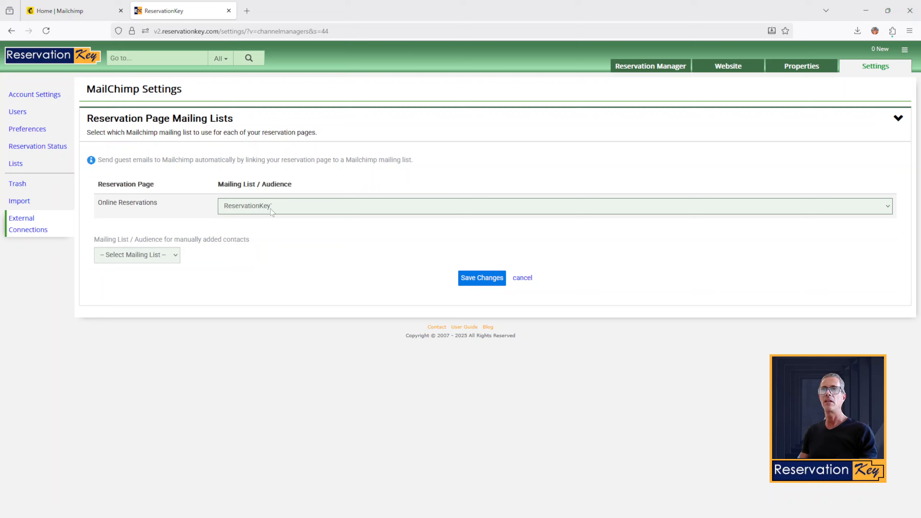
pyautogui.moveTo(158, 205); pyautogui.dragTo(105, 205)
pyautogui.click(203, 208)
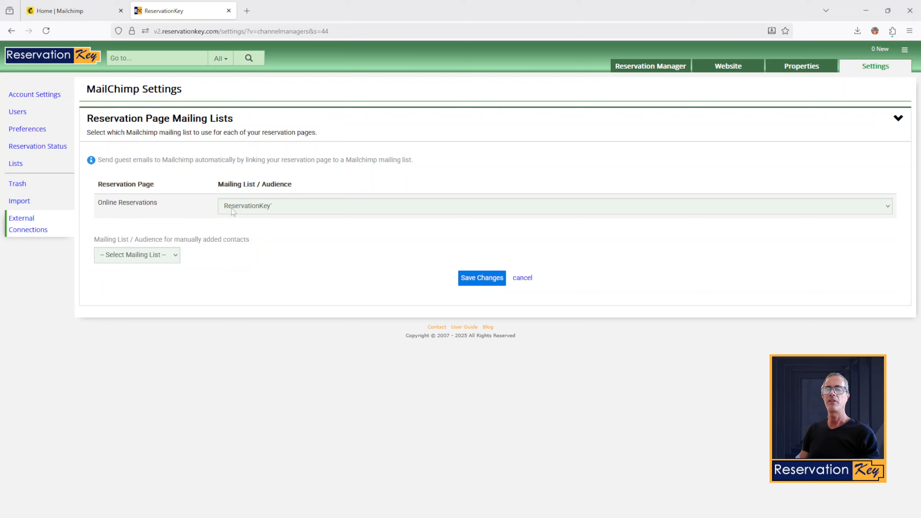
pyautogui.click(266, 206)
pyautogui.click(267, 206)
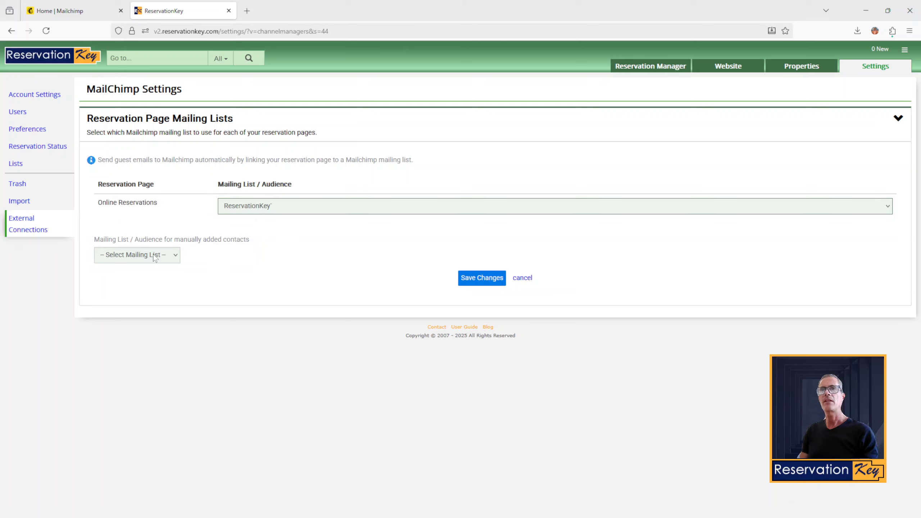
# Step: Send manually added contacts to the ReservationKey audience, save, and open the Availability calendar
pyautogui.moveTo(251, 240); pyautogui.dragTo(132, 243)
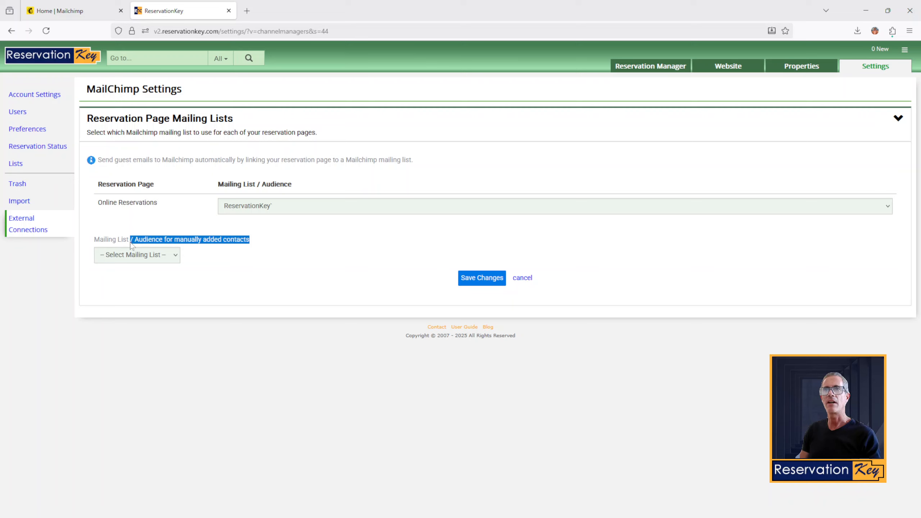
pyautogui.click(150, 235)
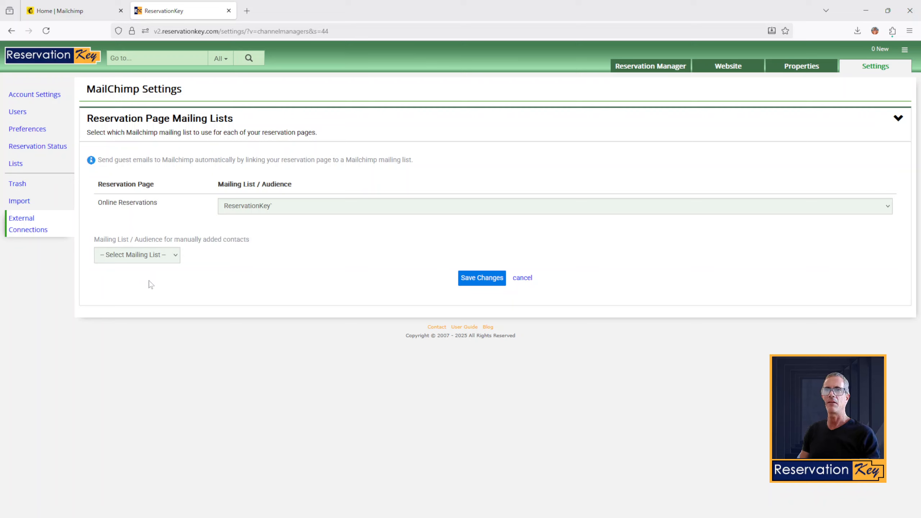
pyautogui.click(155, 257)
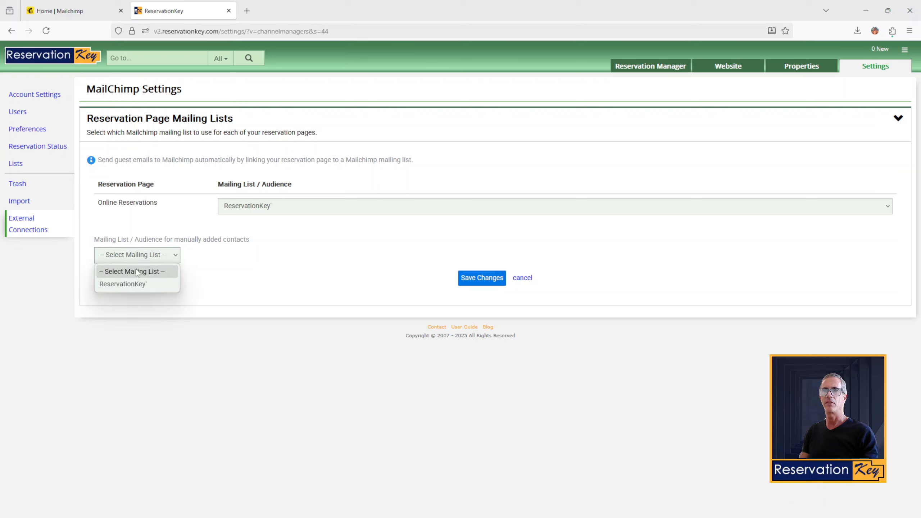
pyautogui.click(125, 286)
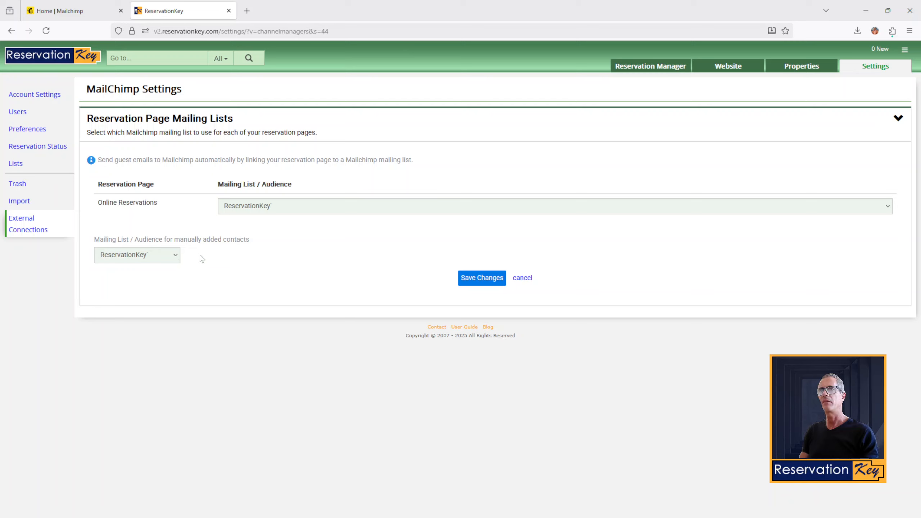
pyautogui.click(481, 278)
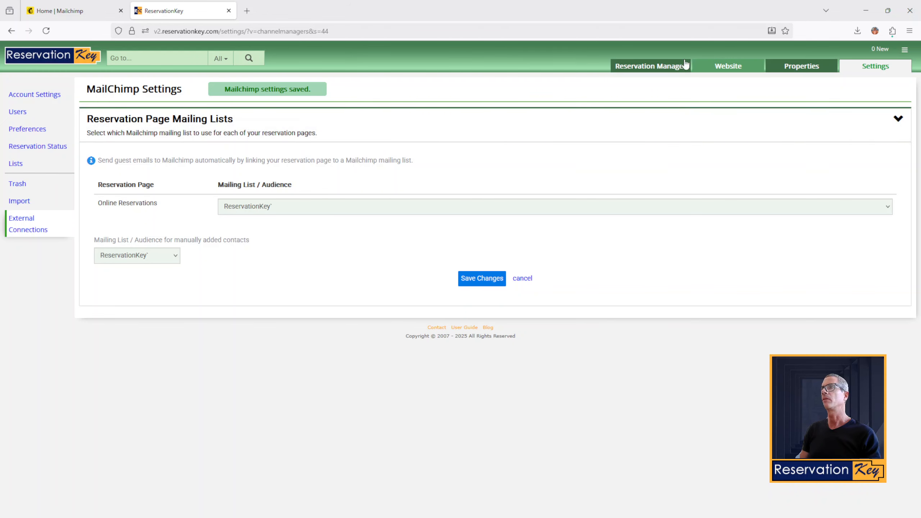
pyautogui.moveTo(654, 65)
pyautogui.click(630, 86)
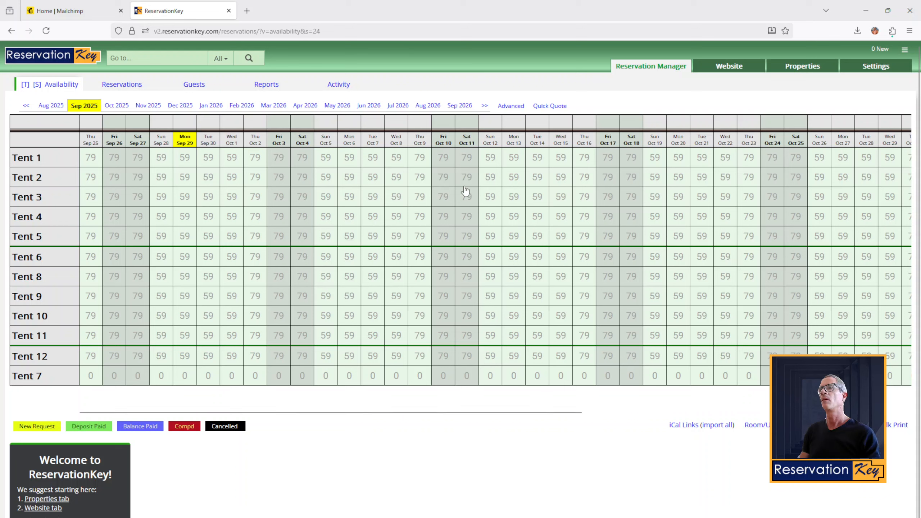
# Step: Start a Tent 2 reservation for Oct 11–14 nights and enter the guest's first and last name
pyautogui.moveTo(463, 181); pyautogui.dragTo(545, 179)
pyautogui.click(511, 141)
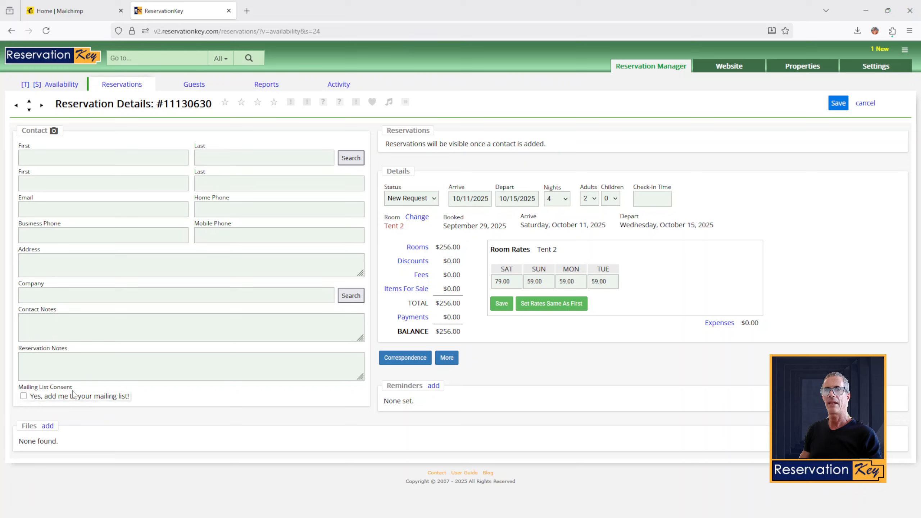
pyautogui.click(60, 155)
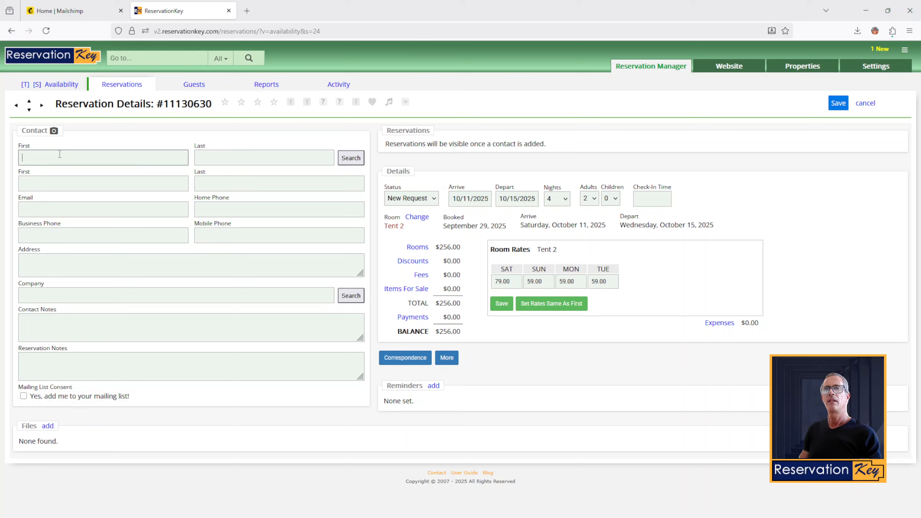
pyautogui.write('jophn')
pyautogui.press('Tab')
pyautogui.write('th')
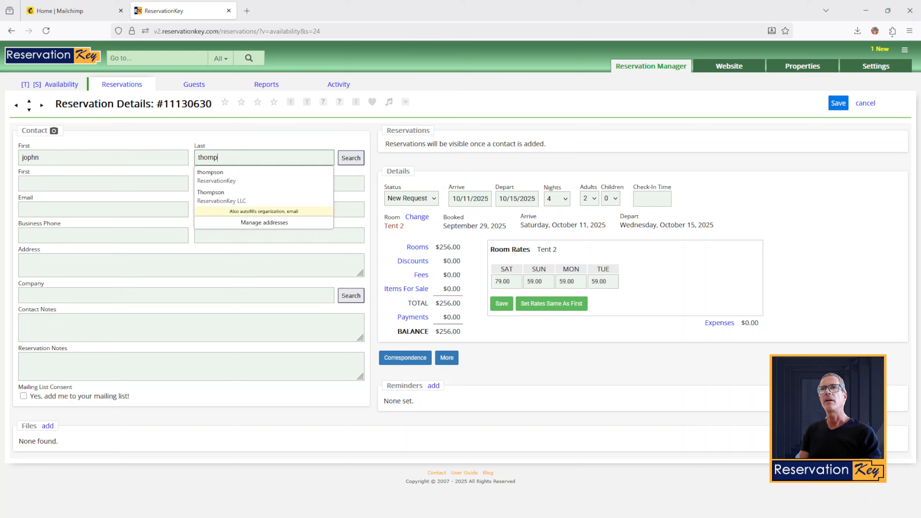
pyautogui.click(33, 157)
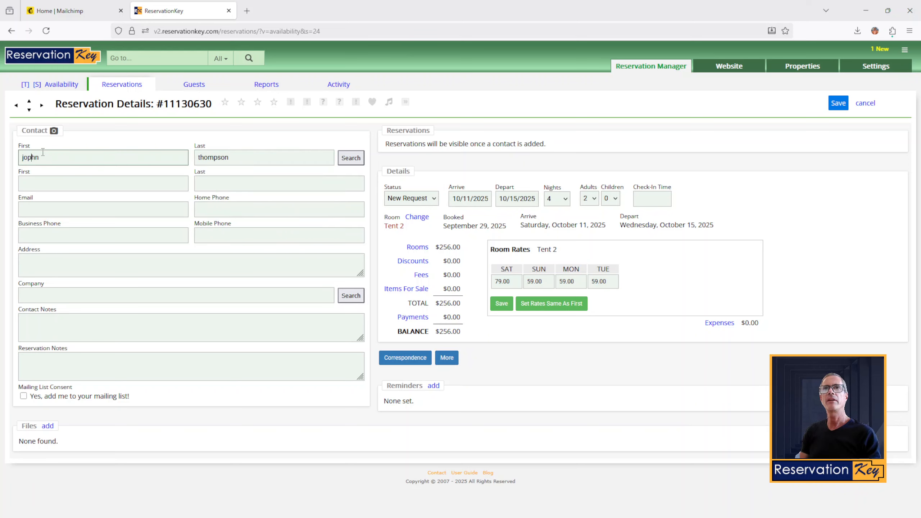
pyautogui.press('BackSpace')
pyautogui.click(199, 331)
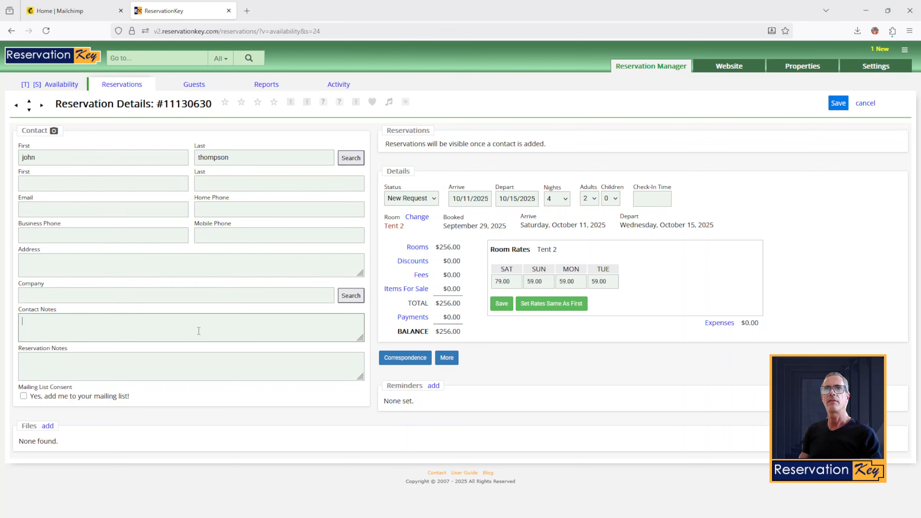
# Step: Enter the guest's e-mail, tick mailing-list consent, and save the reservation
pyautogui.click(56, 210)
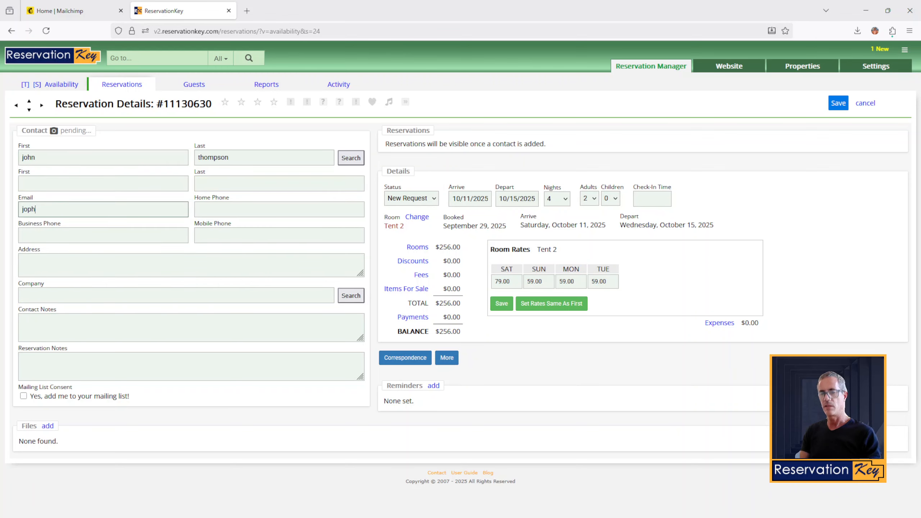
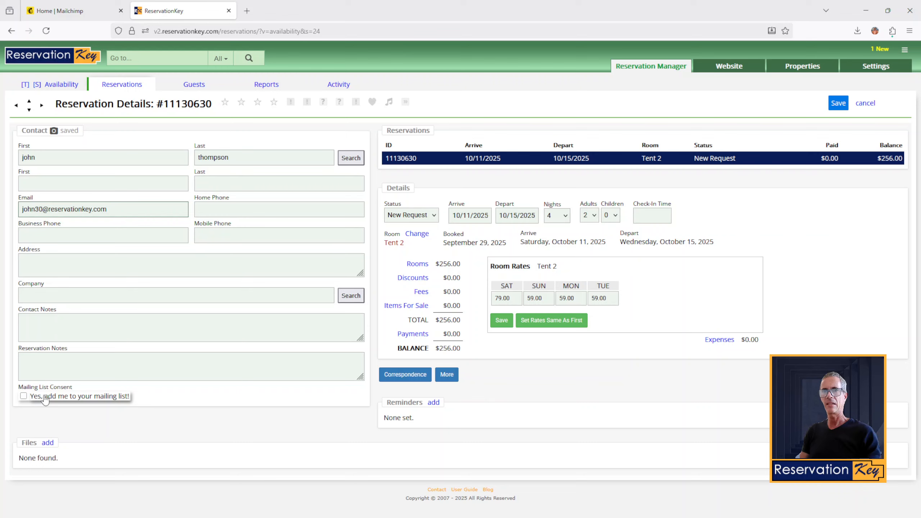
pyautogui.click(23, 397)
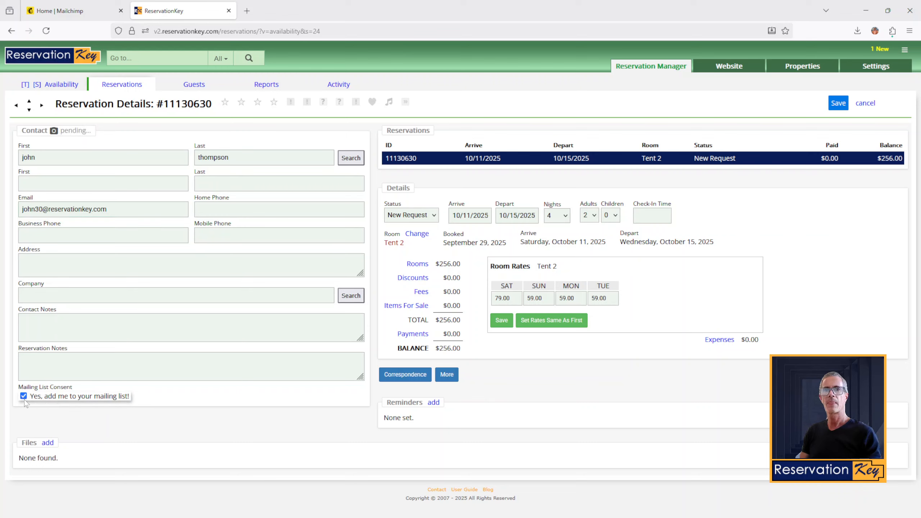
pyautogui.click(840, 103)
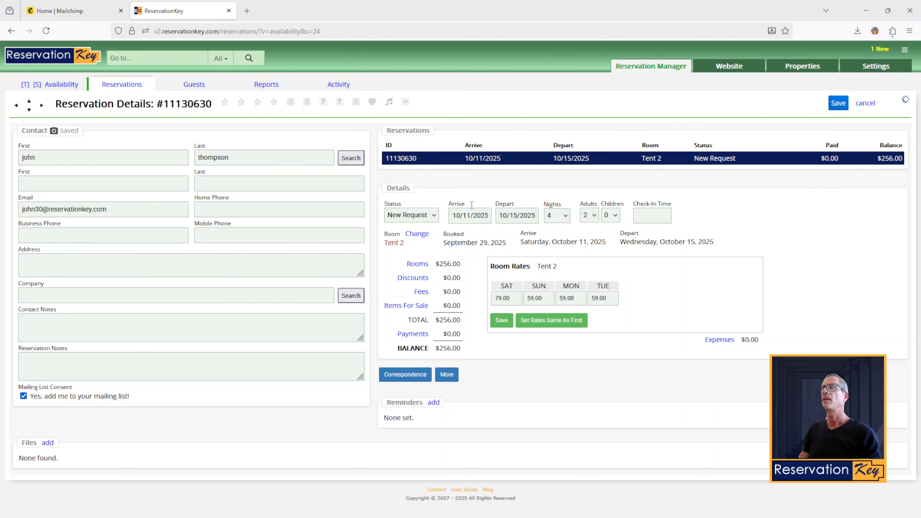
pyautogui.doubleClick(34, 210)
pyautogui.click(66, 6)
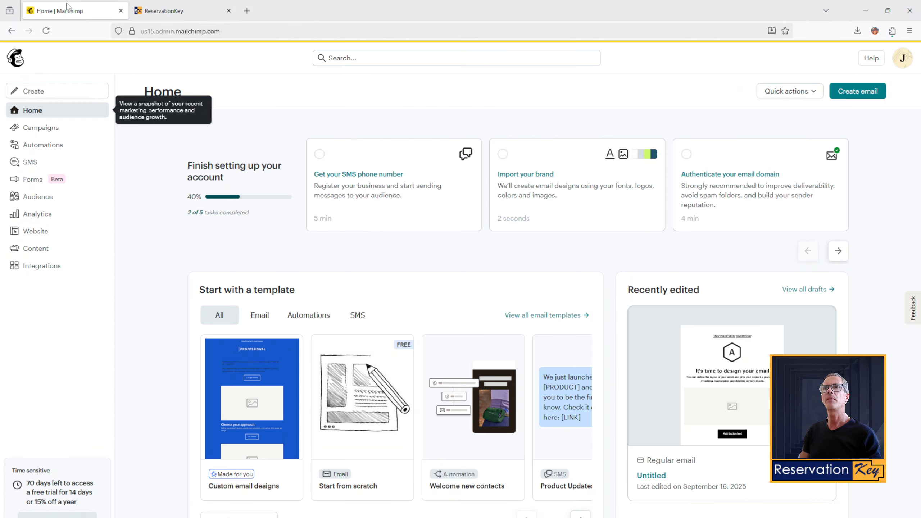
# Step: Check Mailchimp's Audience contacts for the test guest subscribed from ReservationKey, then return to the reservation
pyautogui.click(39, 199)
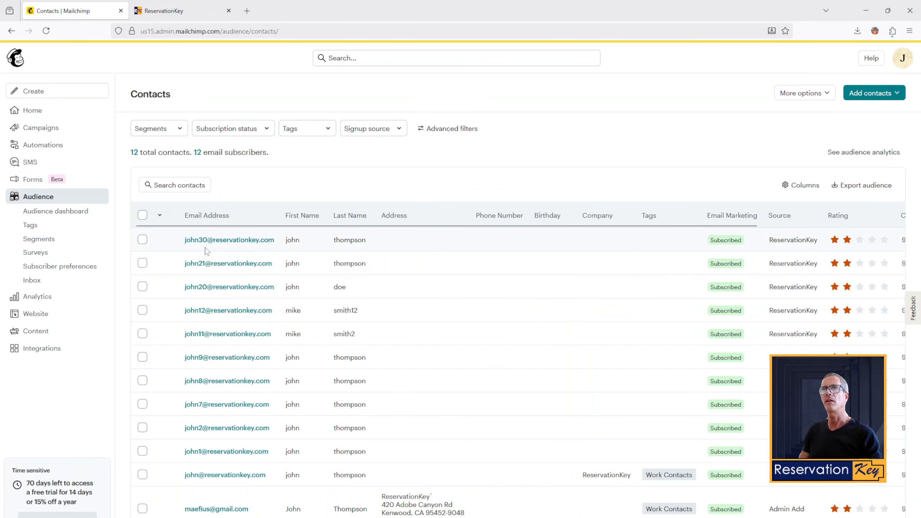
pyautogui.moveTo(388, 242); pyautogui.dragTo(184, 240)
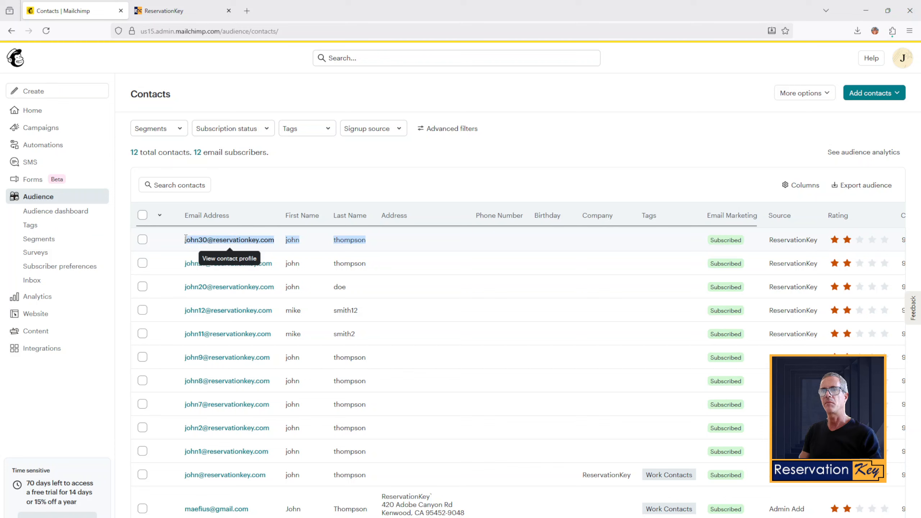
pyautogui.click(309, 173)
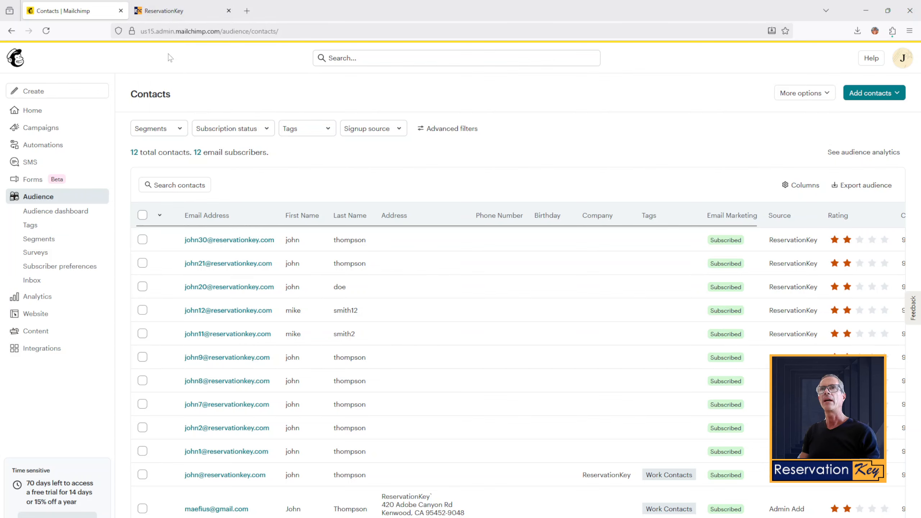
pyautogui.click(181, 10)
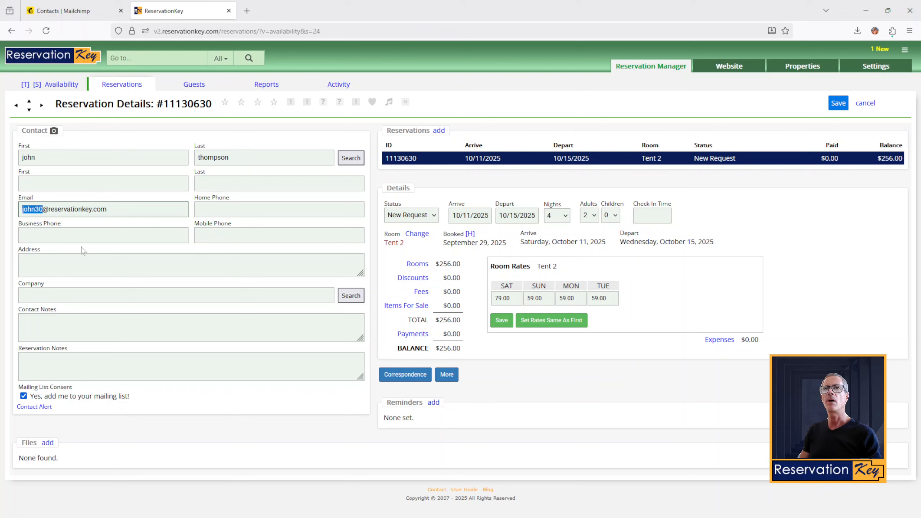
# Step: Change the last digit of the guest's e-mail to 1 and re-save the reservation
pyautogui.click(45, 210)
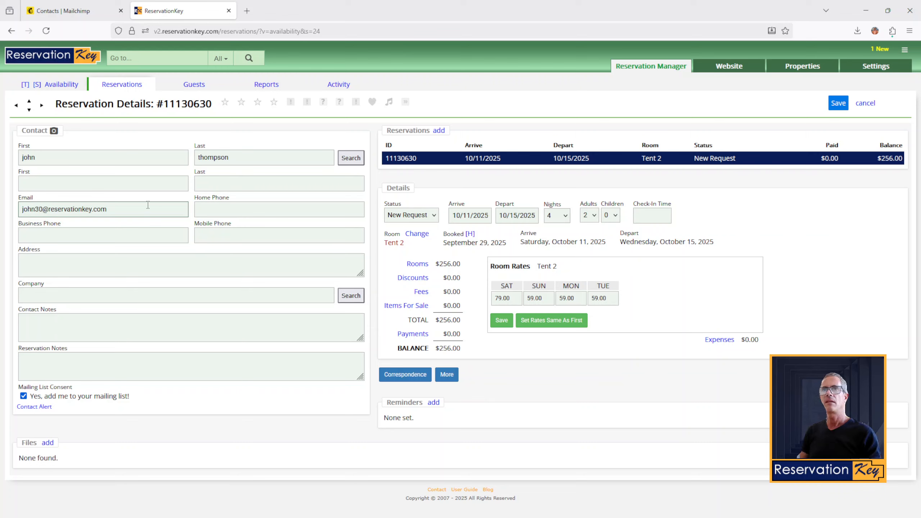
pyautogui.press('BackSpace')
pyautogui.write('1')
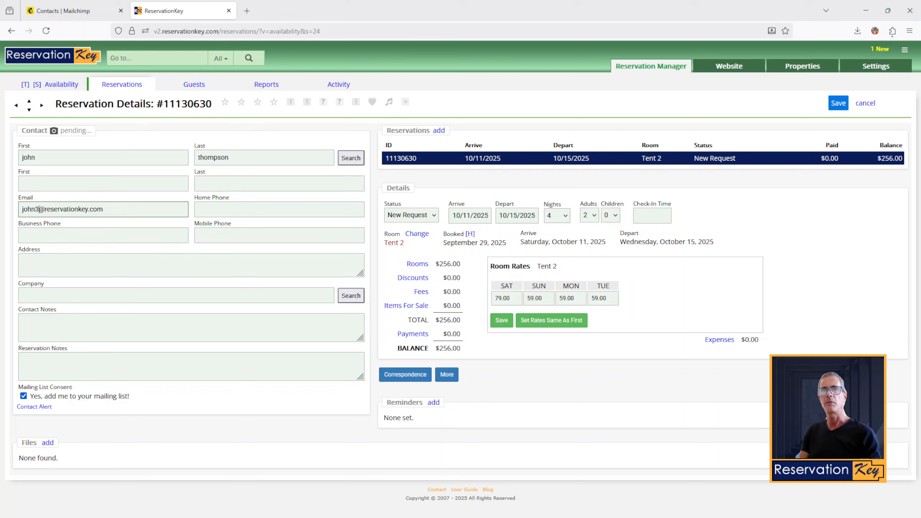
pyautogui.click(845, 112)
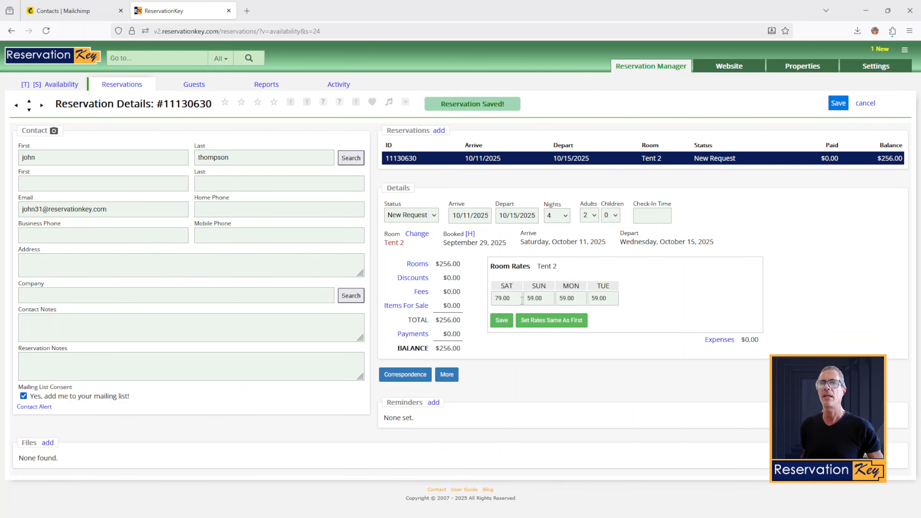
pyautogui.click(64, 10)
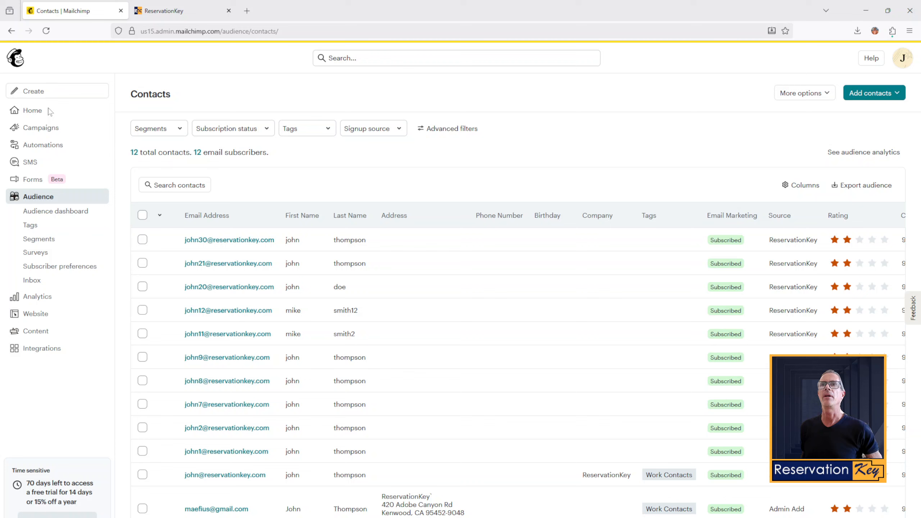
# Step: Reload Mailchimp's Audience contacts to confirm 13 subscribers, including the guest's updated address
pyautogui.click(35, 213)
pyautogui.click(33, 197)
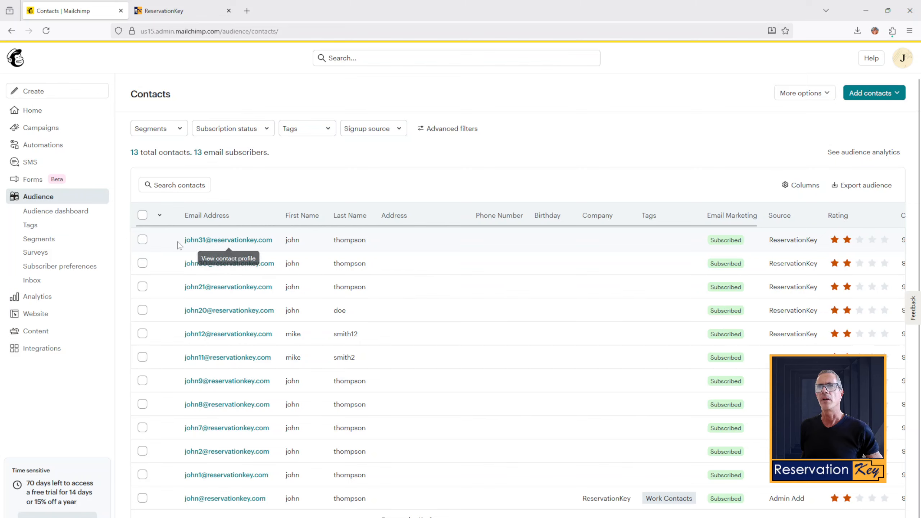
pyautogui.click(167, 4)
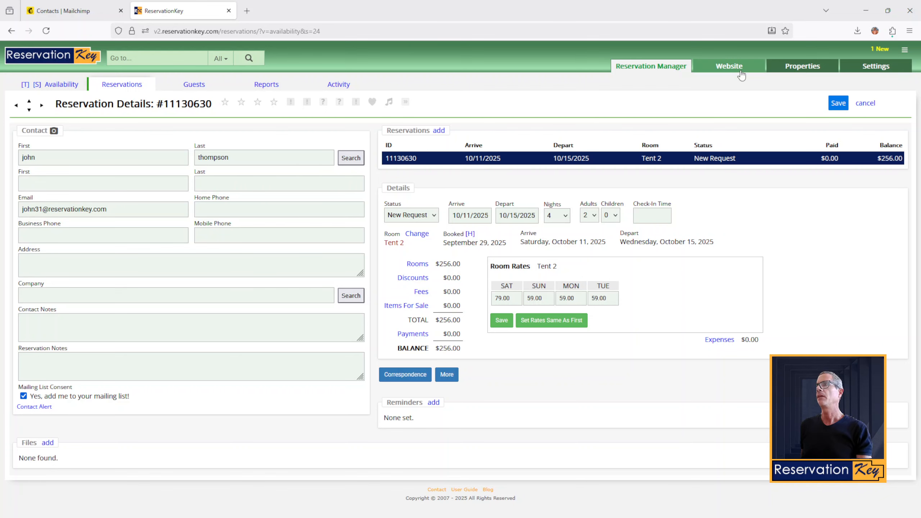
# Step: Preview the Online Reservations calendar page and select Tent 2 for Monday, October 6
pyautogui.click(732, 83)
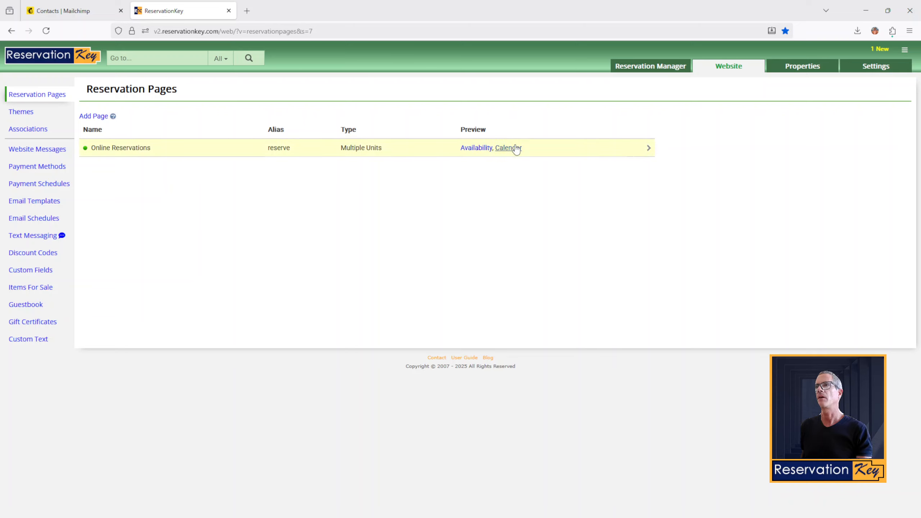
pyautogui.click(510, 148)
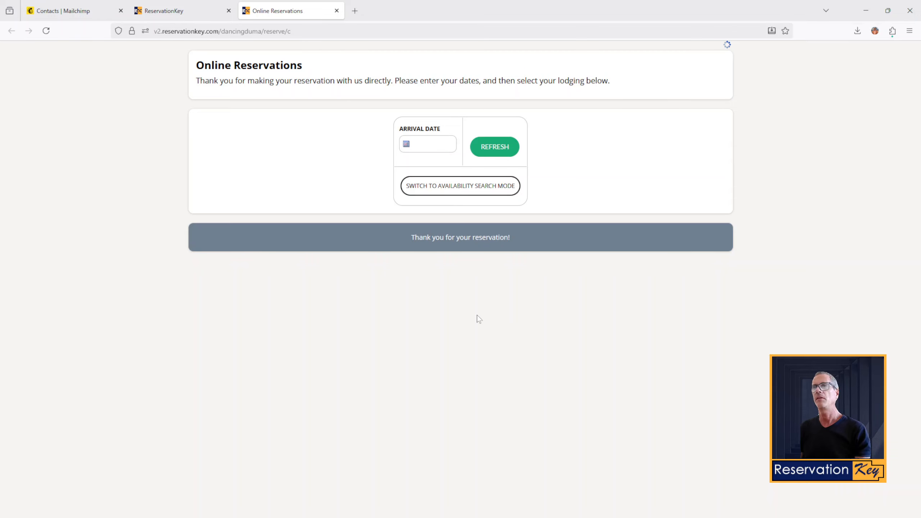
pyautogui.click(448, 359)
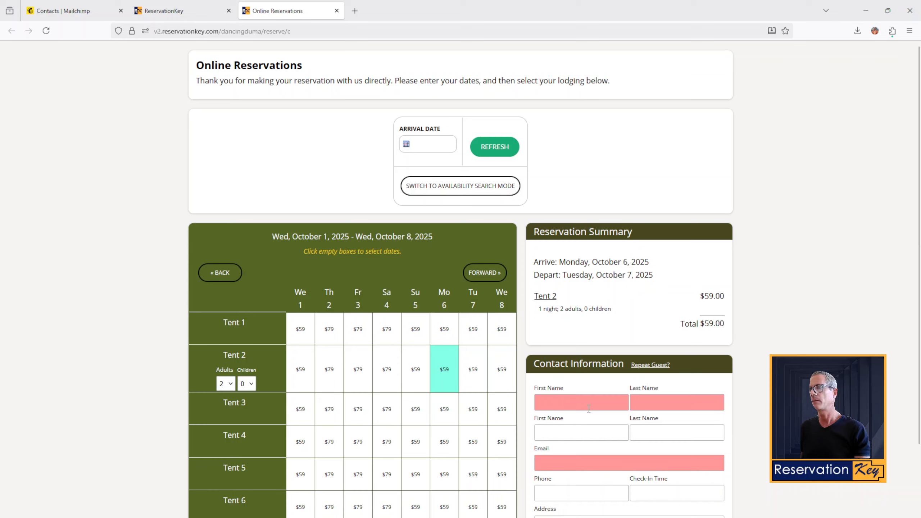
# Step: Fill in the guest's first name, last name and e-mail address on the booking form
pyautogui.click(591, 404)
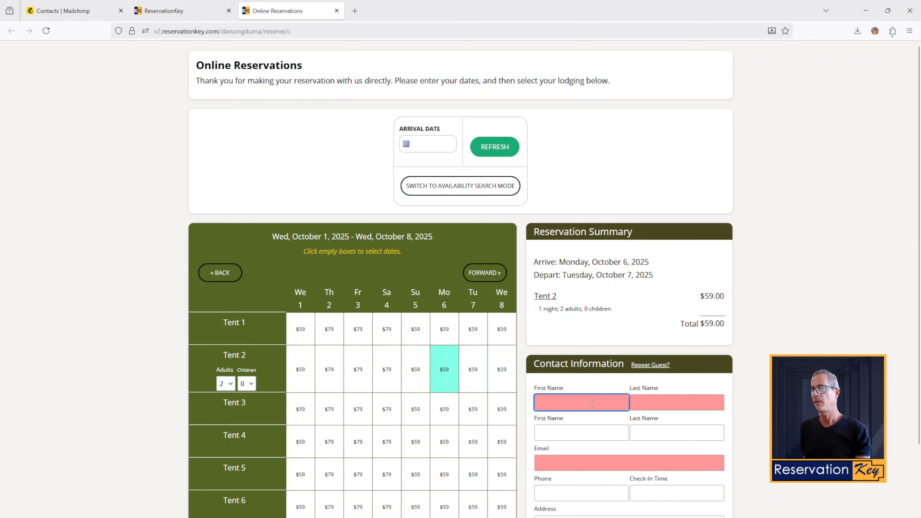
pyautogui.write('Jon')
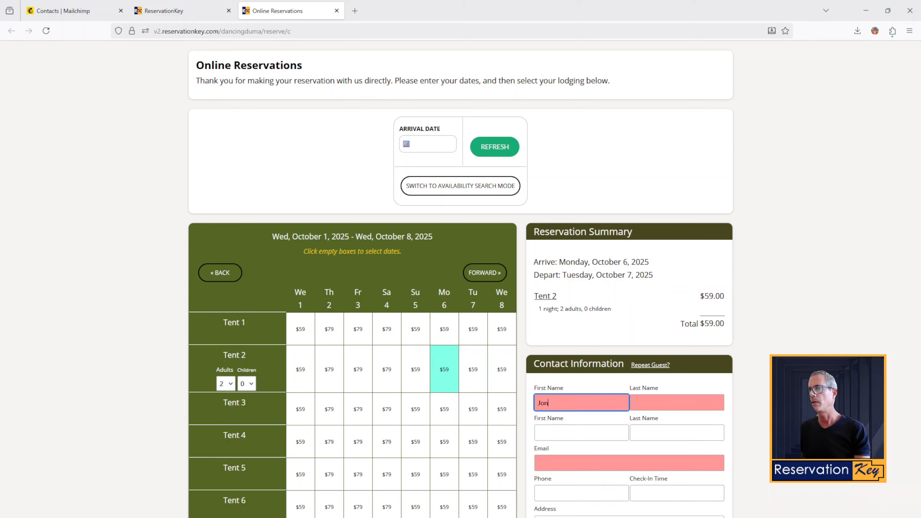
pyautogui.press('Tab')
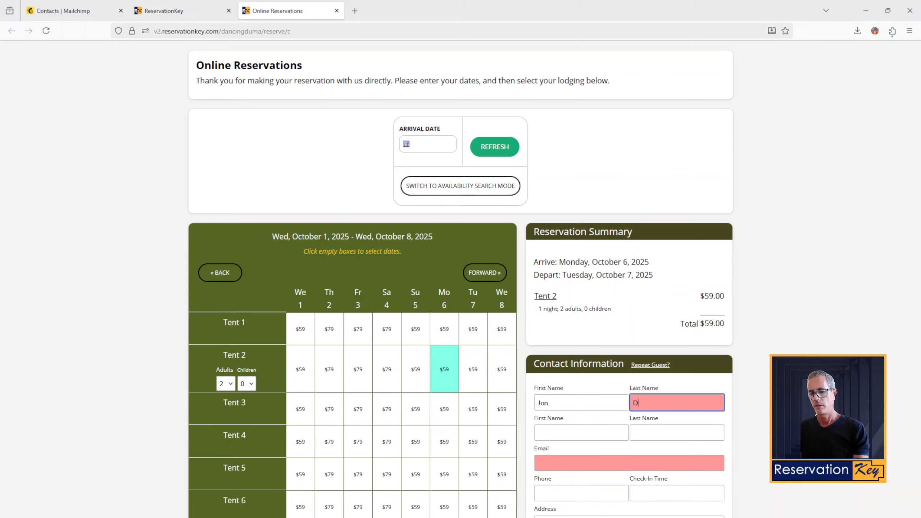
pyautogui.click(604, 464)
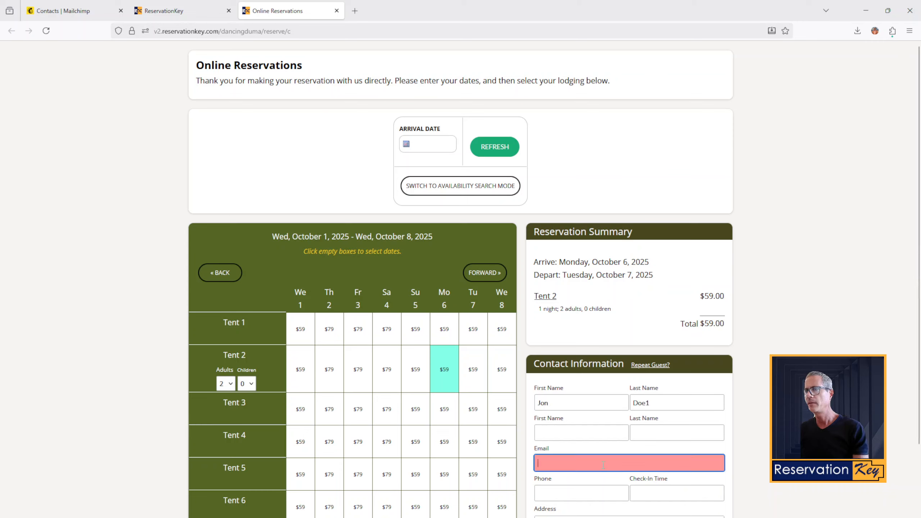
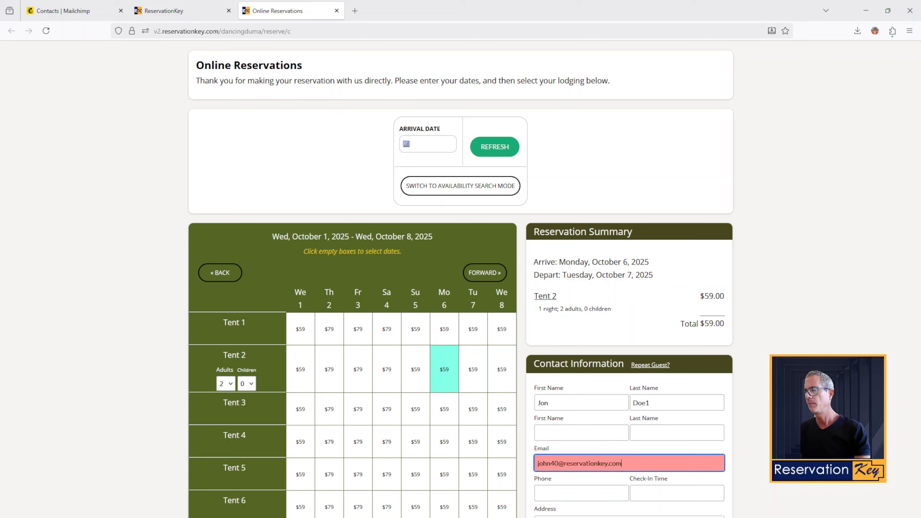
# Step: Tick 'Yes, add me to your mailing list!' and submit the Tent 2 reservation
pyautogui.scroll(-4, 573, 453)
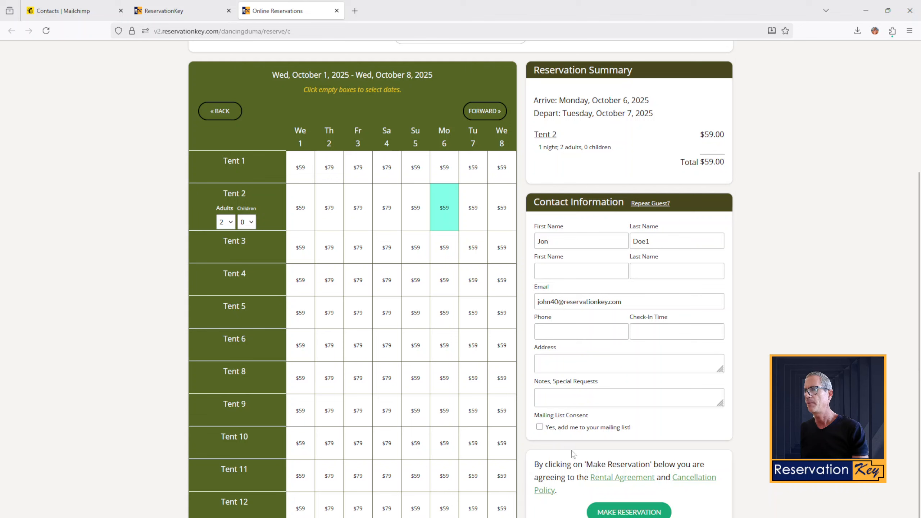
pyautogui.moveTo(599, 416); pyautogui.dragTo(532, 414)
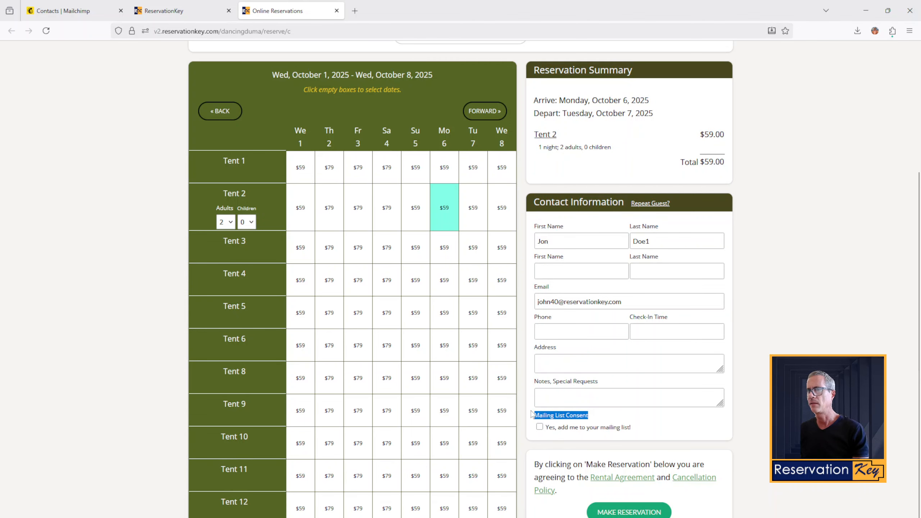
pyautogui.click(628, 415)
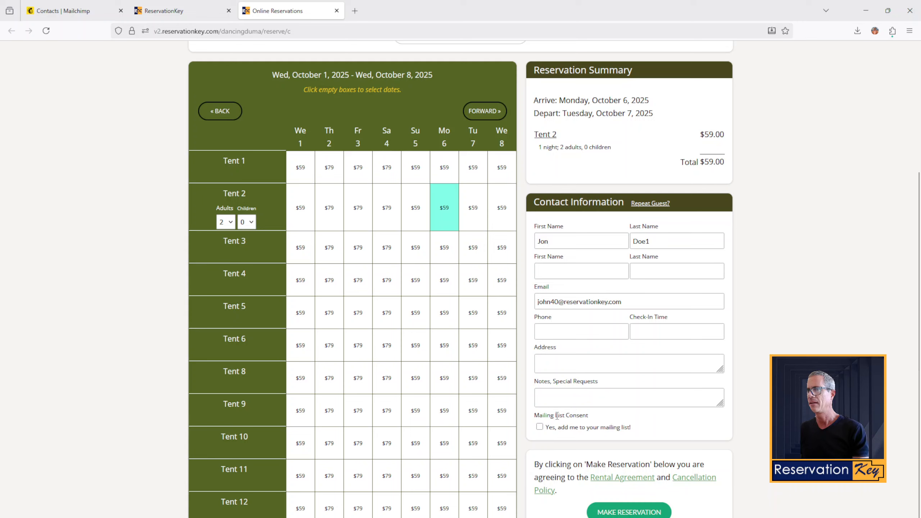
pyautogui.click(540, 427)
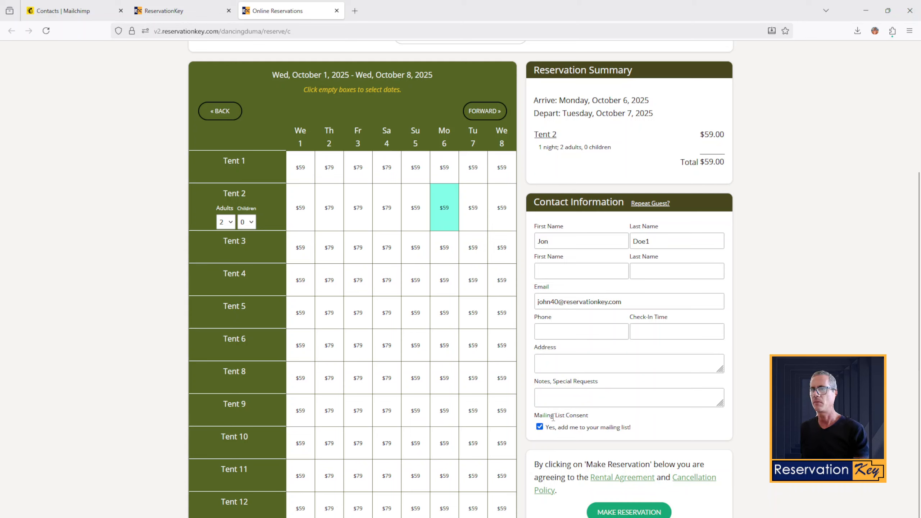
pyautogui.click(626, 513)
pyautogui.scroll(-4, 651, 485)
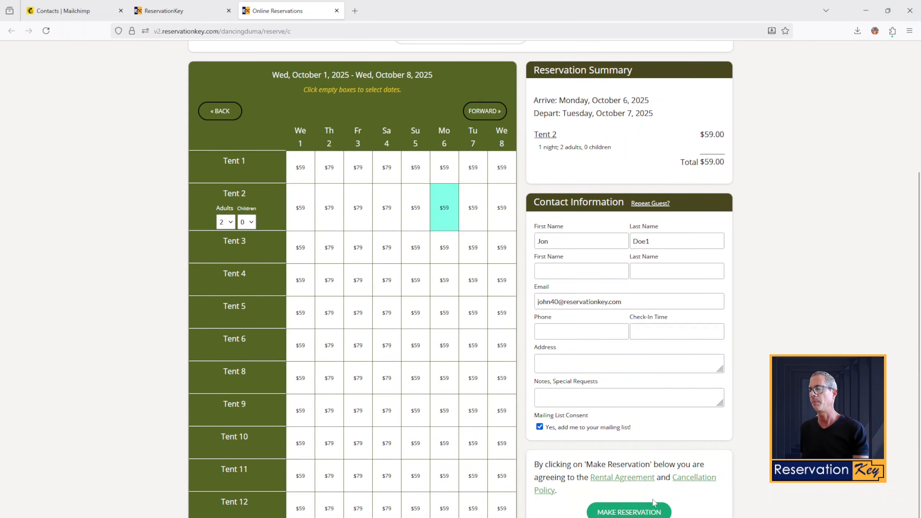
pyautogui.click(620, 512)
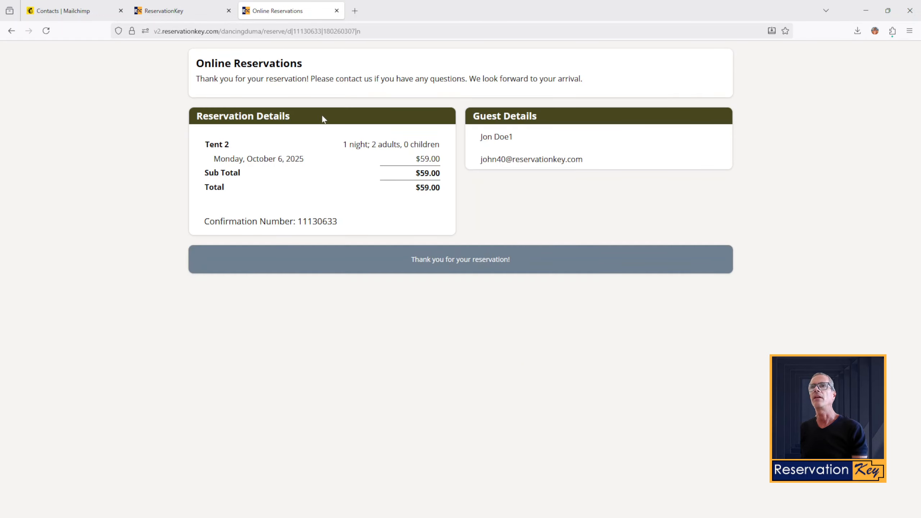
# Step: Refresh Mailchimp's contacts to verify the test guest appears as the 14th subscriber
pyautogui.click(73, 8)
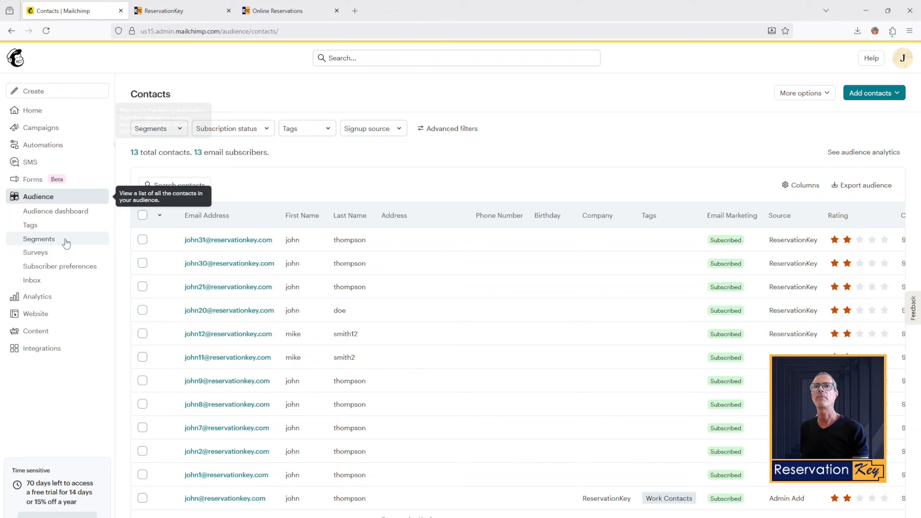
pyautogui.click(55, 212)
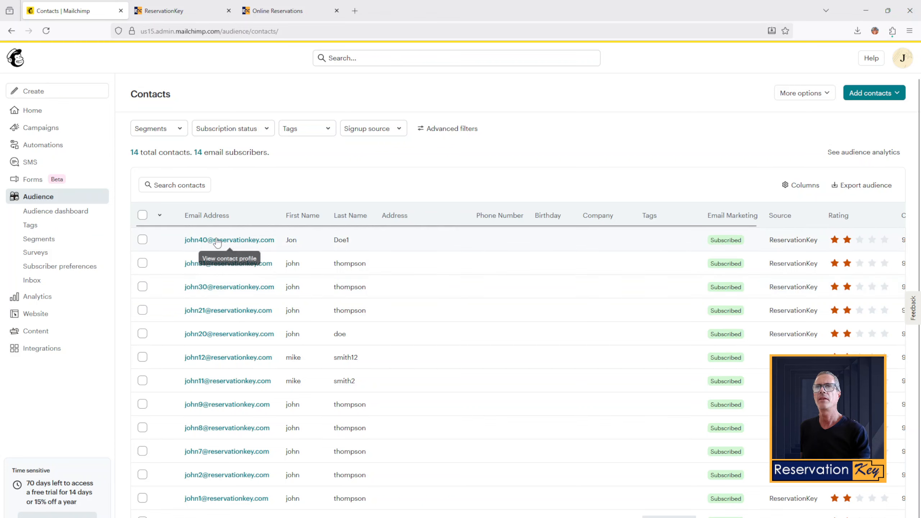
pyautogui.moveTo(364, 243); pyautogui.dragTo(286, 239)
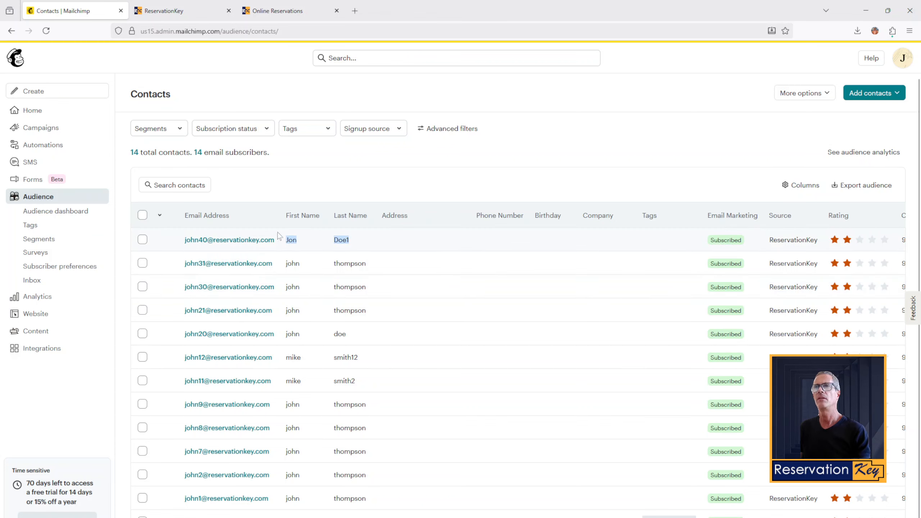
pyautogui.click(180, 4)
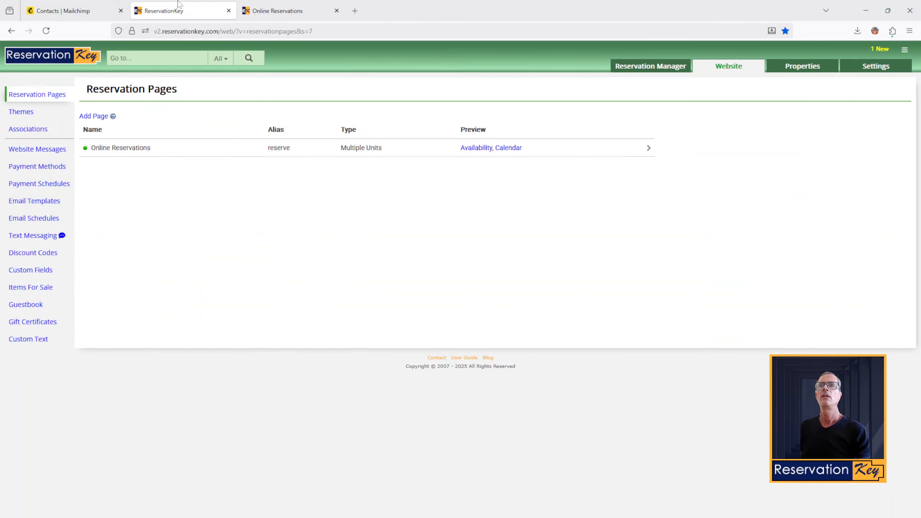
# Step: Open the Tent 2 test booking from the Availability grid to check its mailing list consent
pyautogui.click(636, 82)
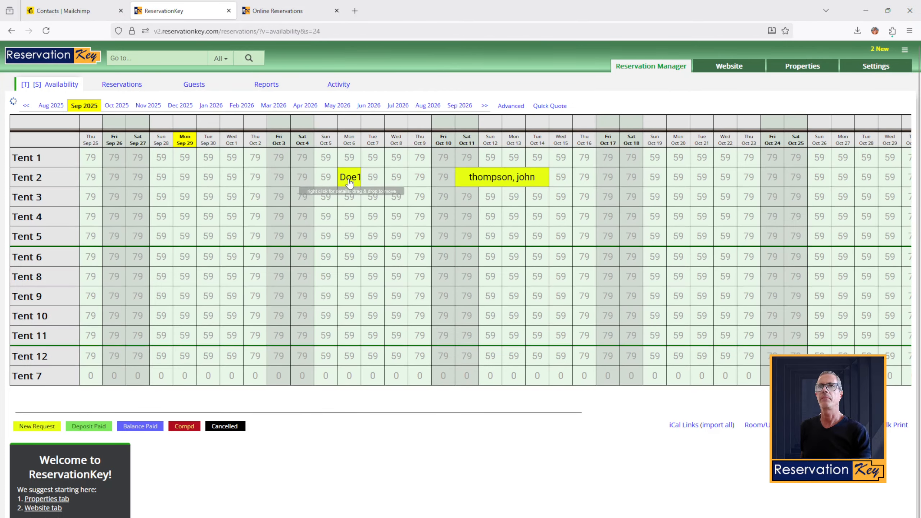
pyautogui.click(351, 180)
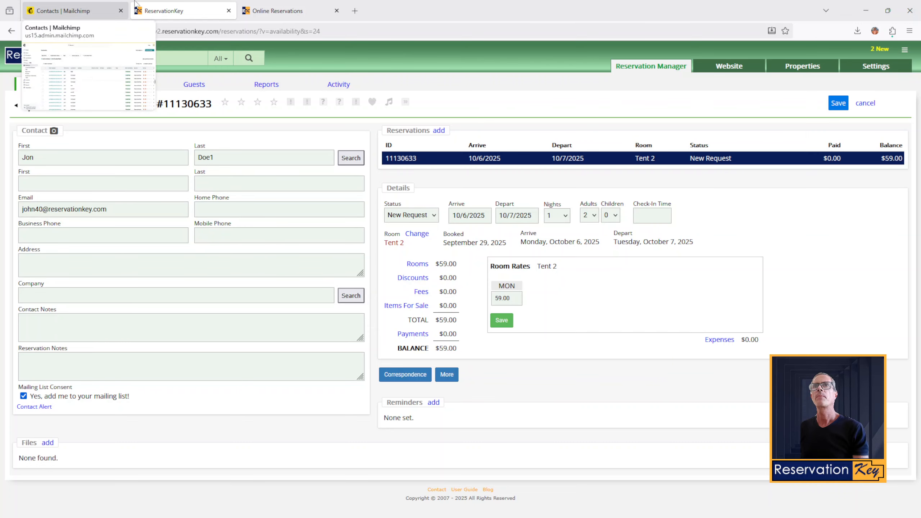
pyautogui.click(278, 5)
pyautogui.click(152, 11)
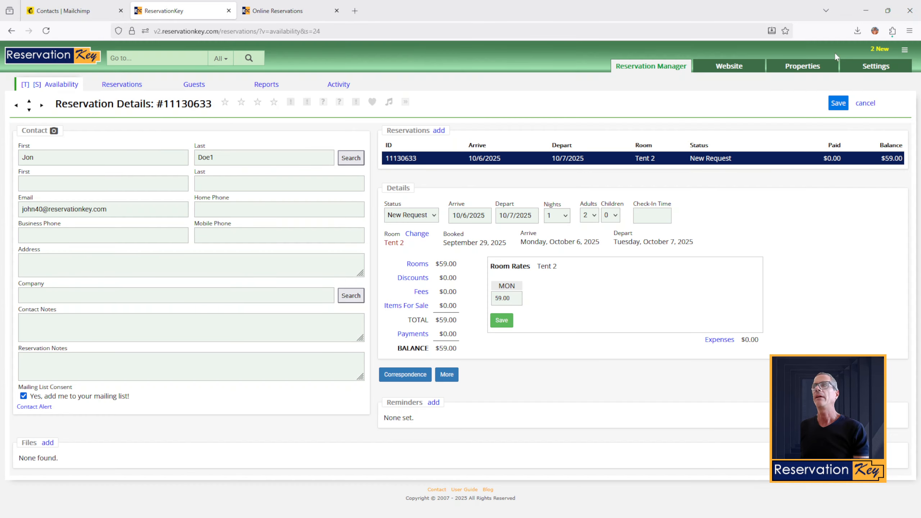
# Step: Open External Connections and toggle the Consent Custom Field to None, then back to Mailing List Consent
pyautogui.moveTo(878, 69)
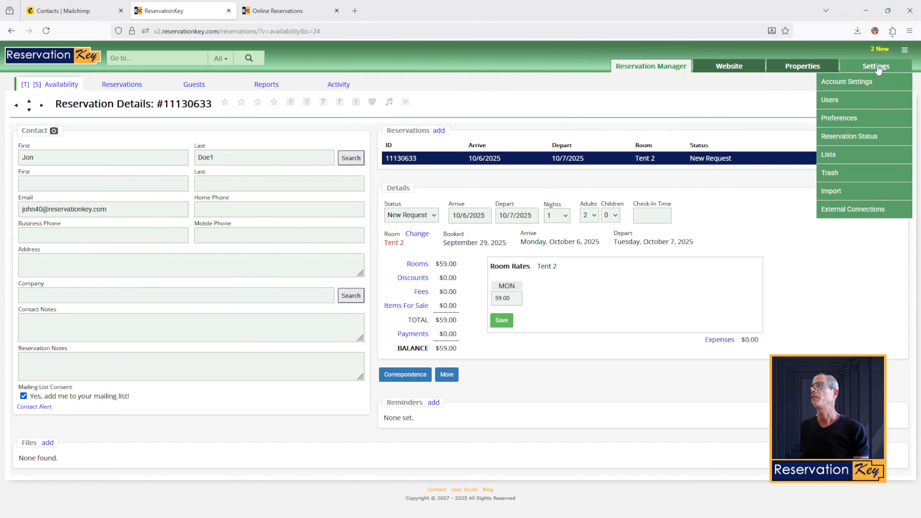
pyautogui.click(834, 208)
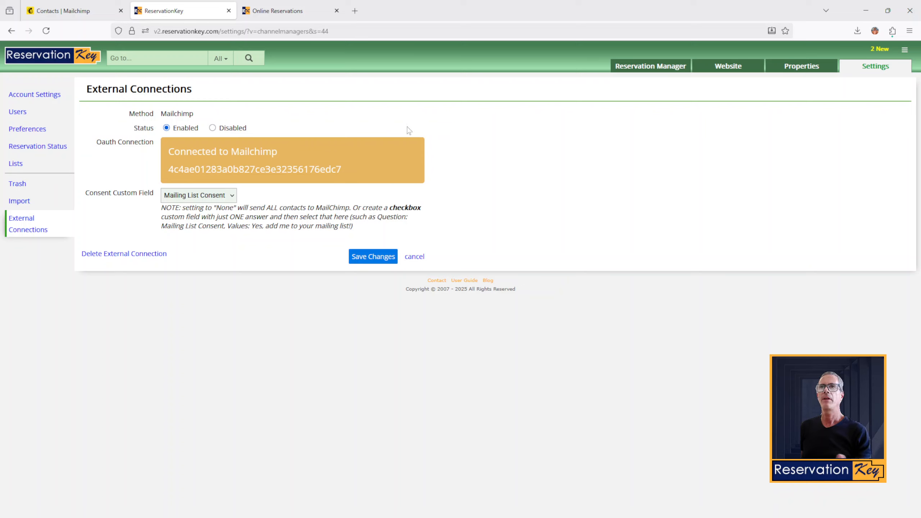
pyautogui.click(222, 200)
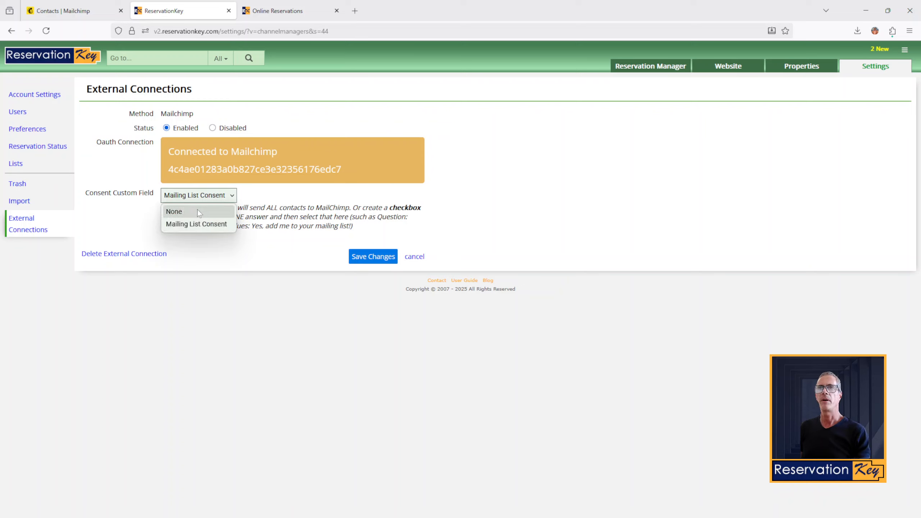
pyautogui.click(199, 211)
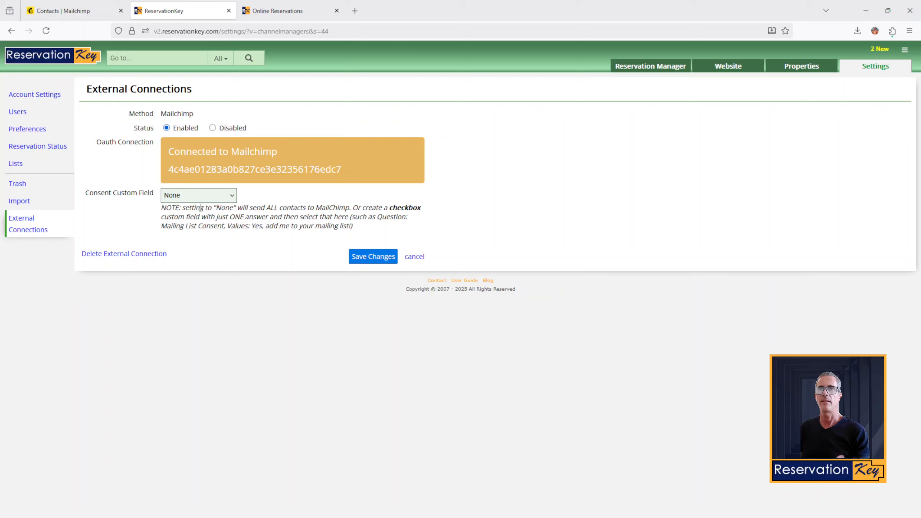
pyautogui.click(208, 196)
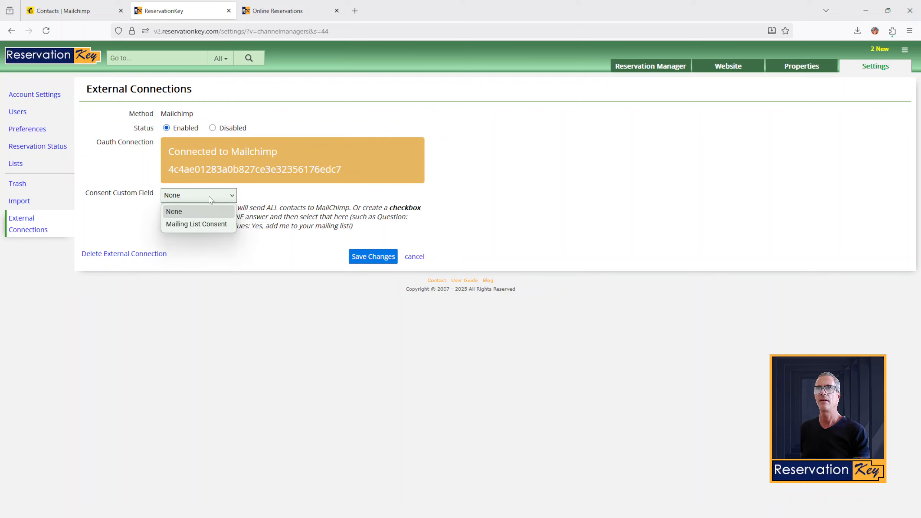
pyautogui.click(206, 224)
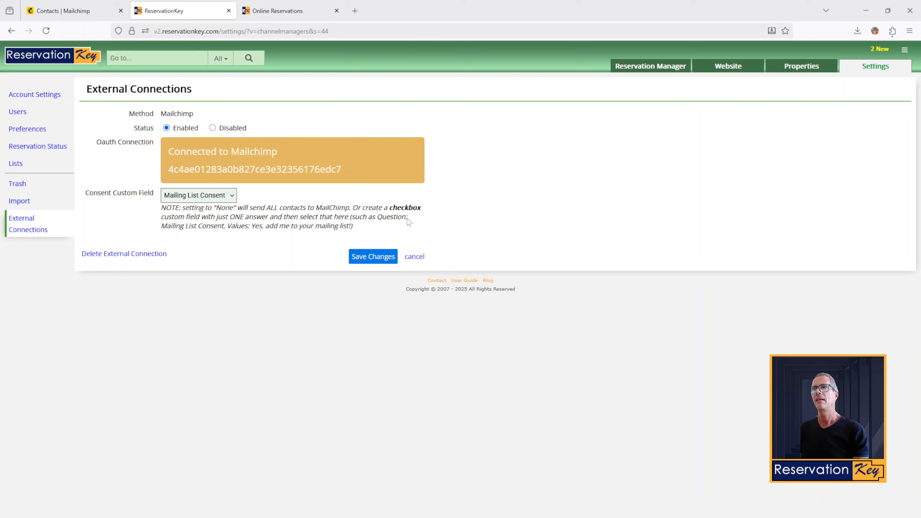
pyautogui.moveTo(353, 227); pyautogui.dragTo(264, 208)
pyautogui.click(201, 207)
pyautogui.click(295, 202)
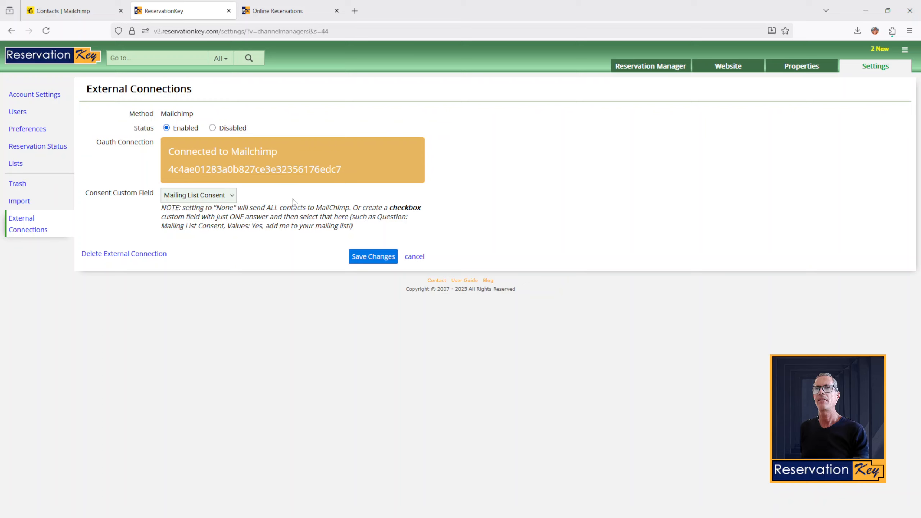